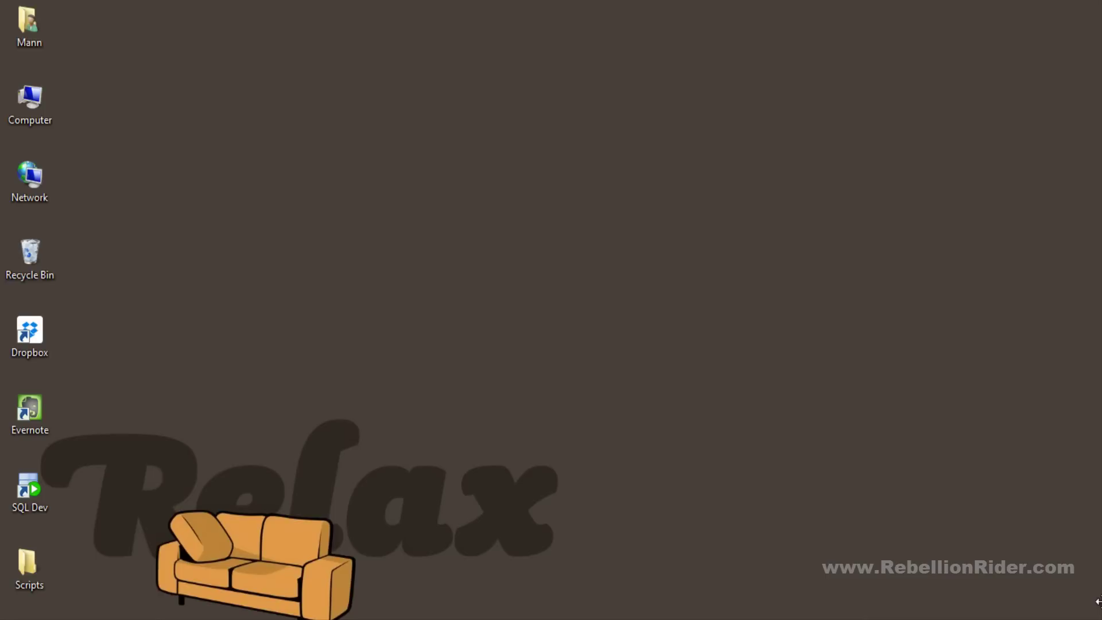
- Launch dbca.bat from the Start search with administrator rights
click(7, 616)
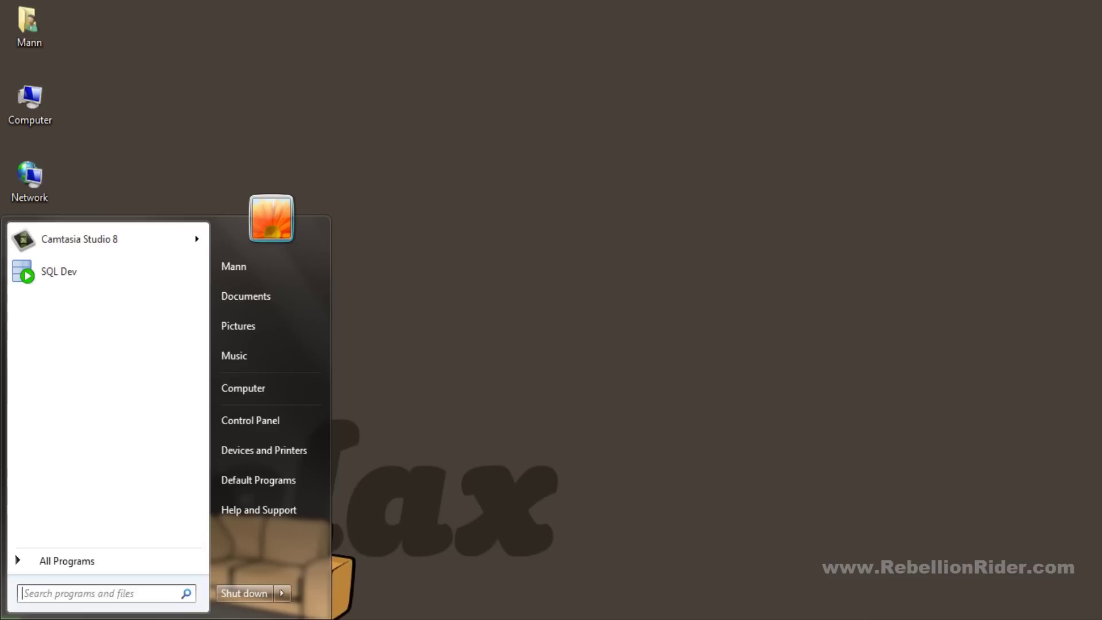
text(dbca)
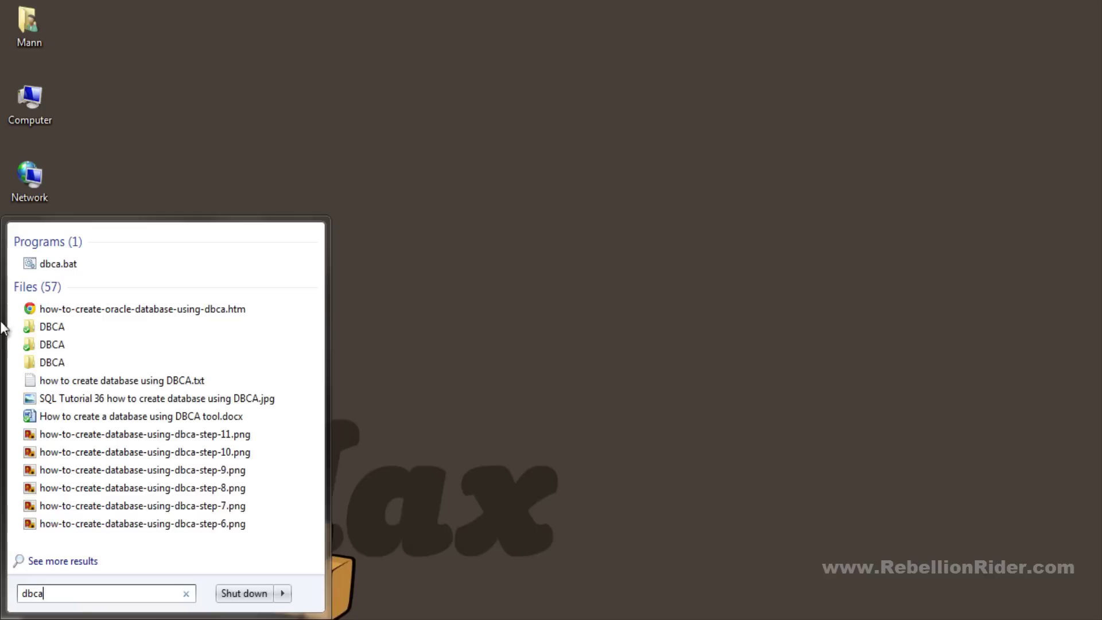
right_click(33, 274)
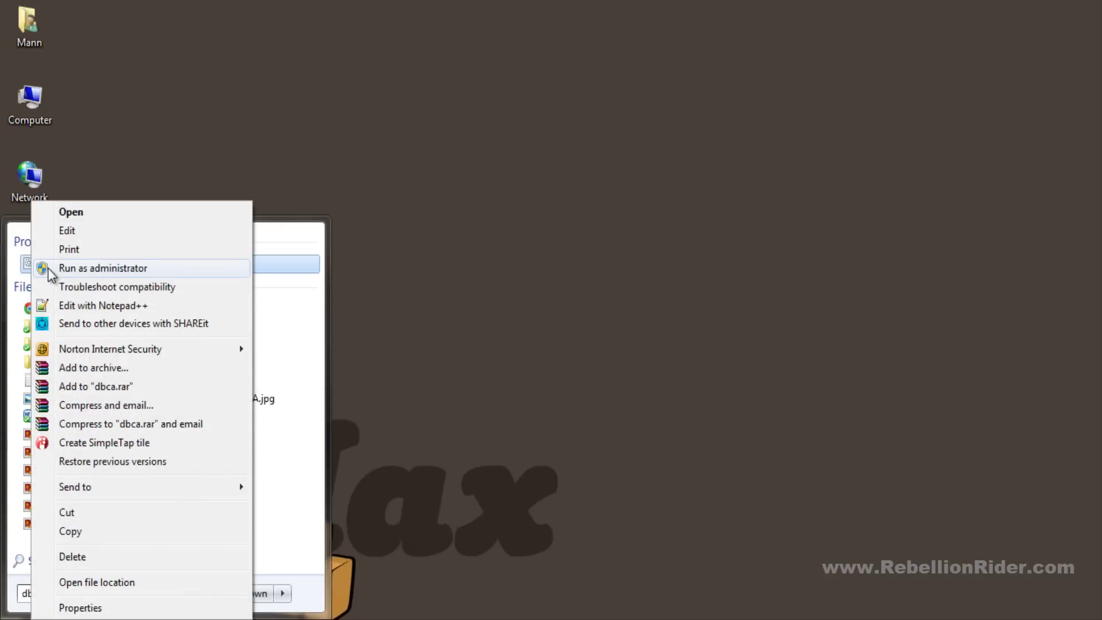
click(49, 271)
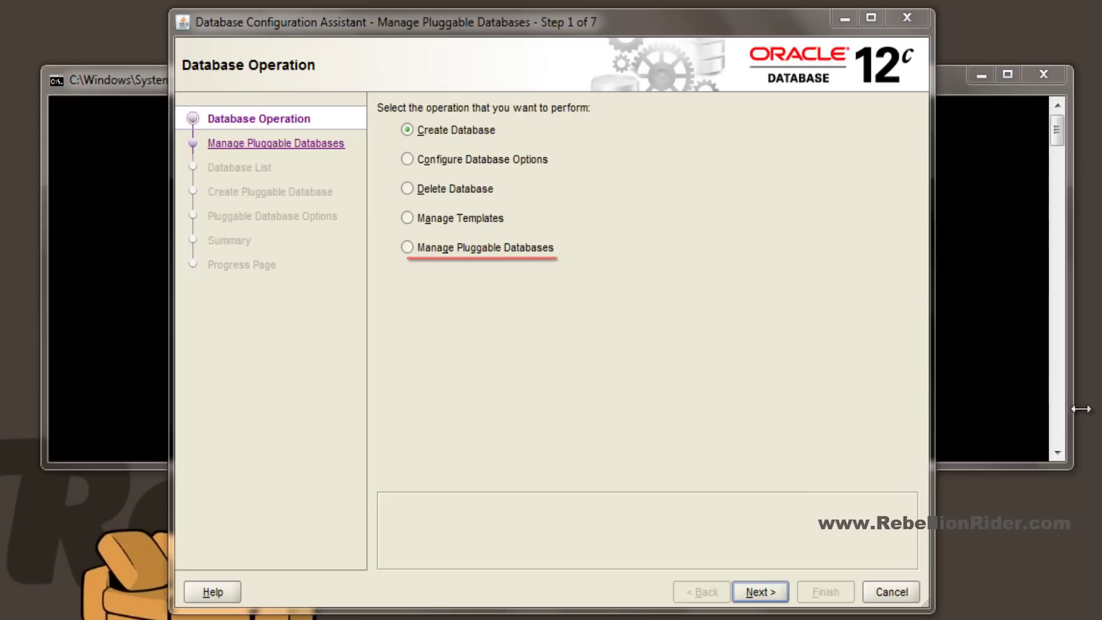
- Choose Manage Pluggable Databases, then Create a Pluggable Database
click(500, 247)
click(764, 591)
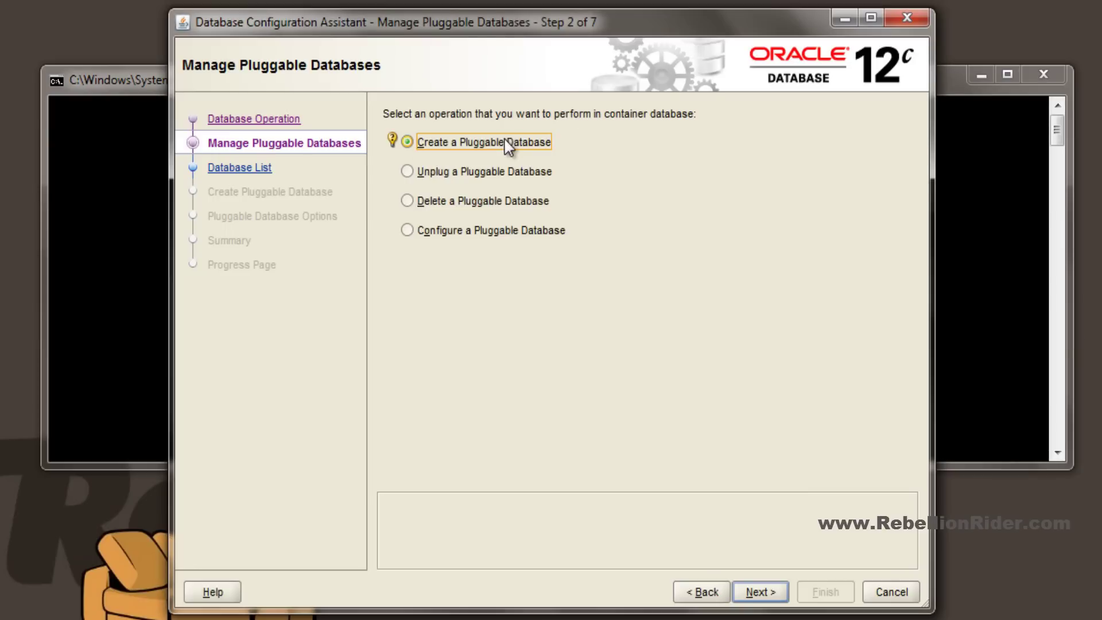
click(758, 592)
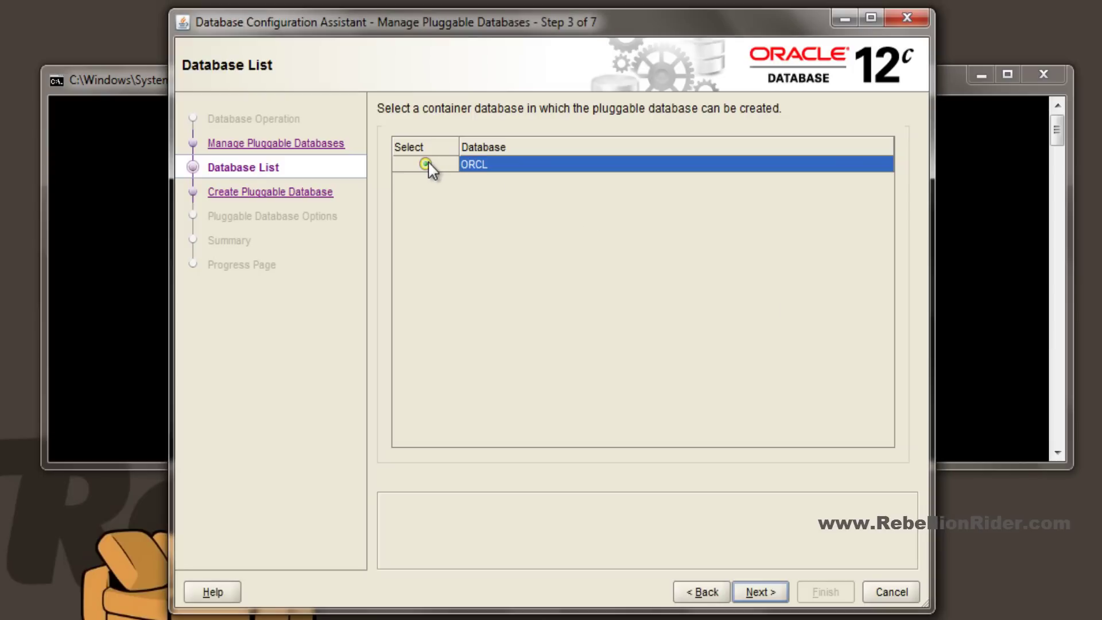
- Accept ORCL, choose 'Create Pluggable Database using PDB File Set', and pick sampleschema.xml
click(760, 593)
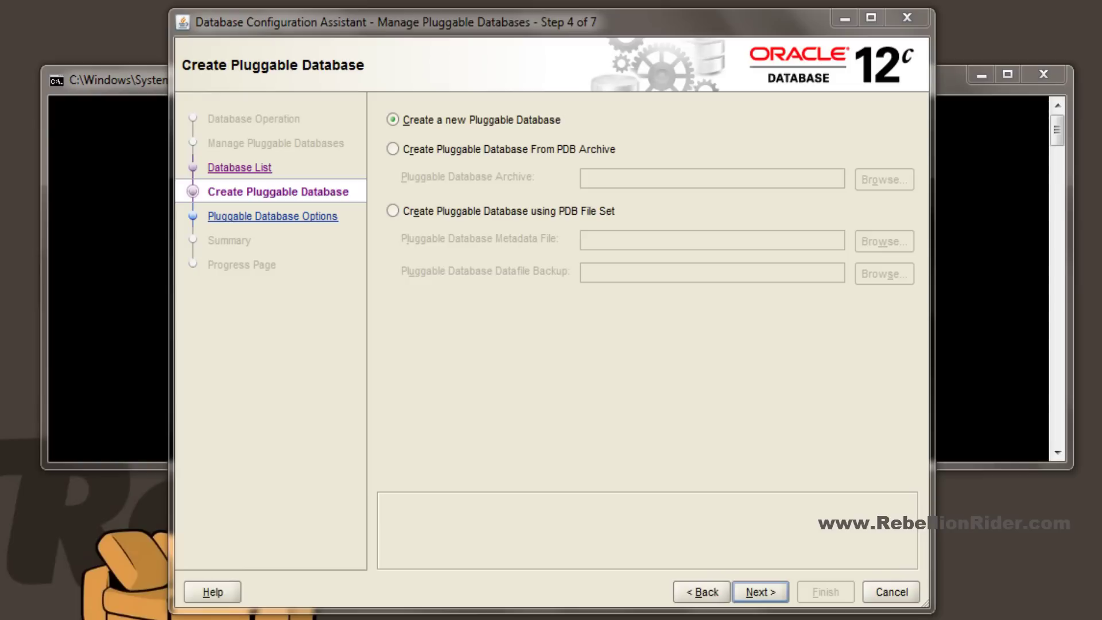
click(465, 216)
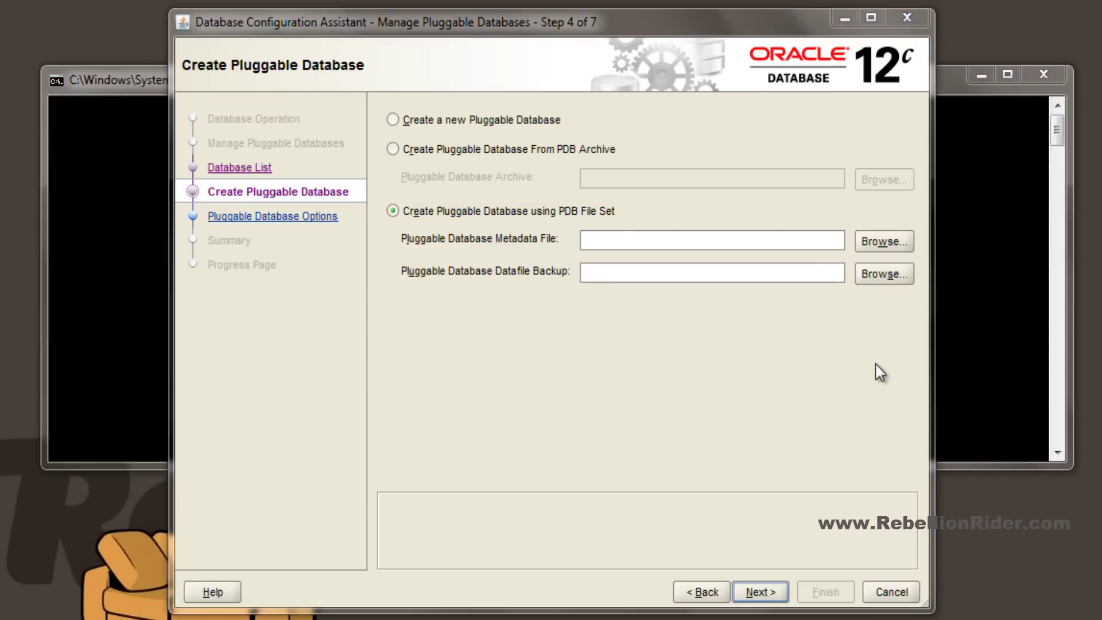
click(893, 242)
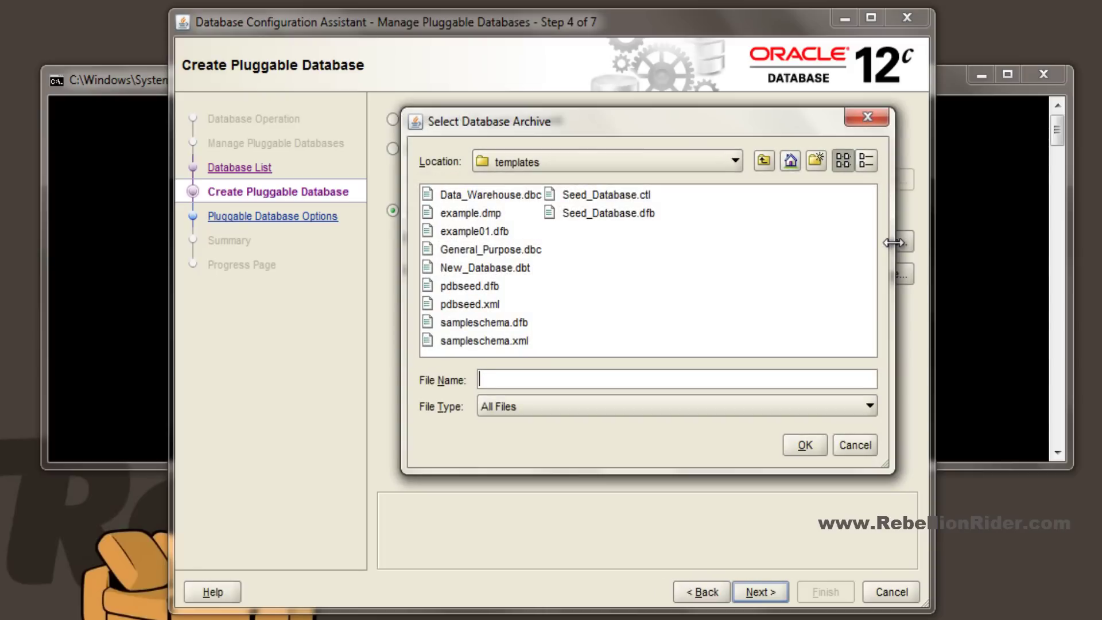
click(495, 345)
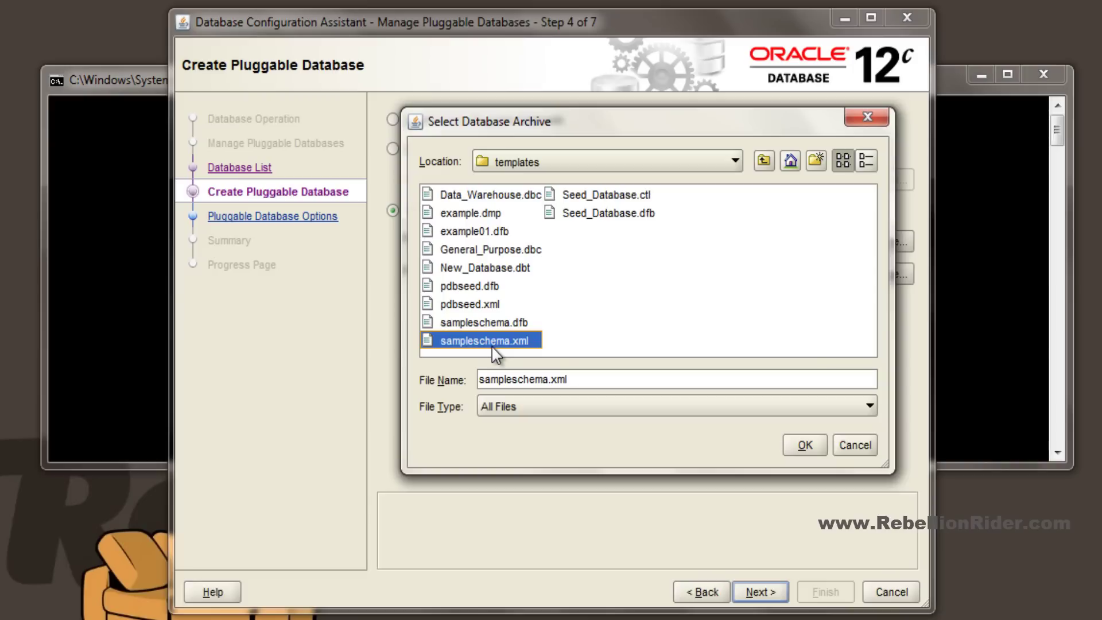
double_click(493, 345)
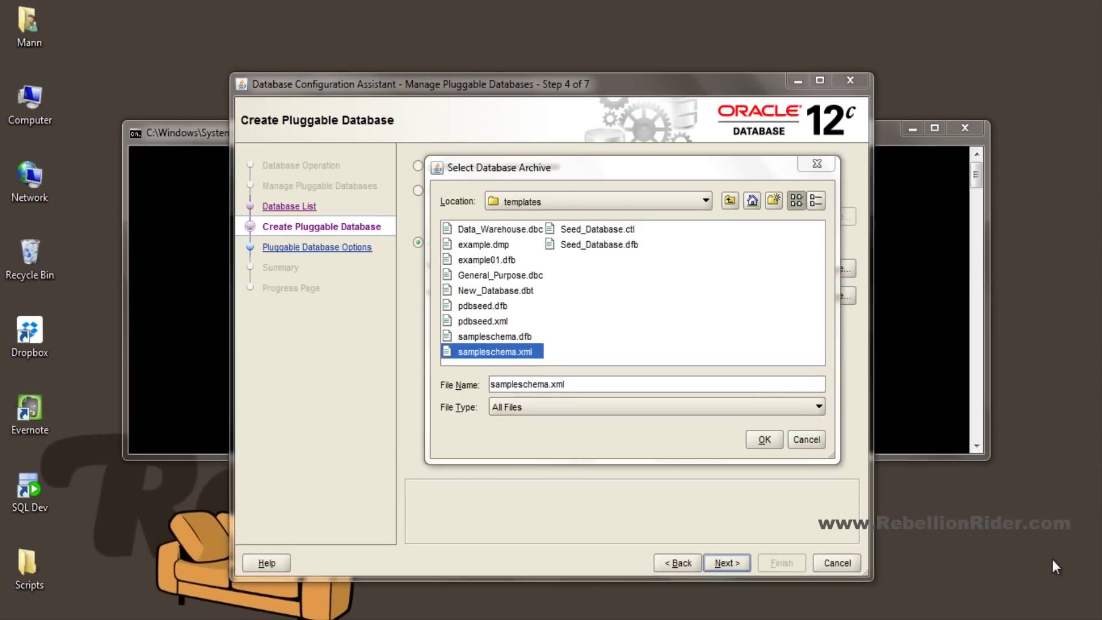
- Browse to dbhome_1\assistants\dbca\templates in Explorer and select sampleschema.xml
double_click(17, 108)
double_click(379, 152)
double_click(295, 180)
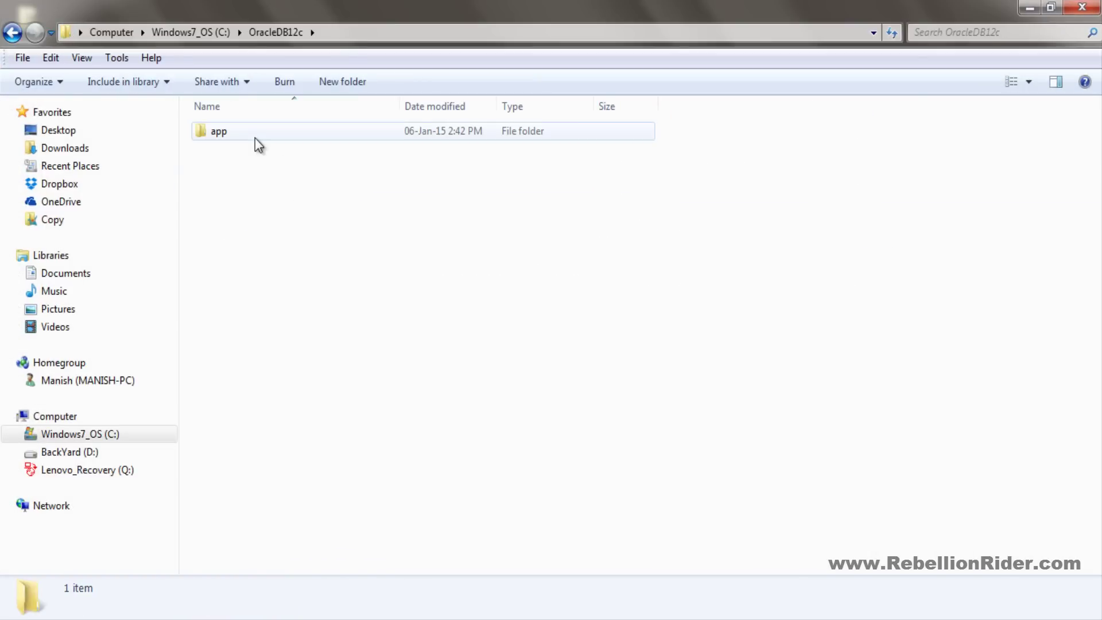
double_click(255, 133)
double_click(238, 257)
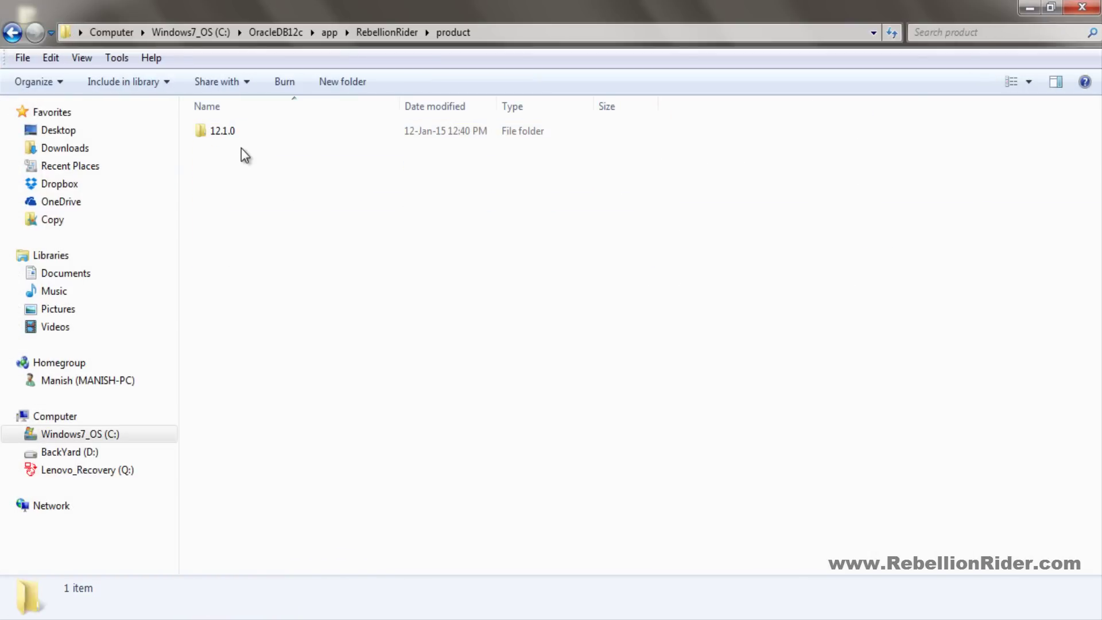
double_click(239, 137)
double_click(241, 130)
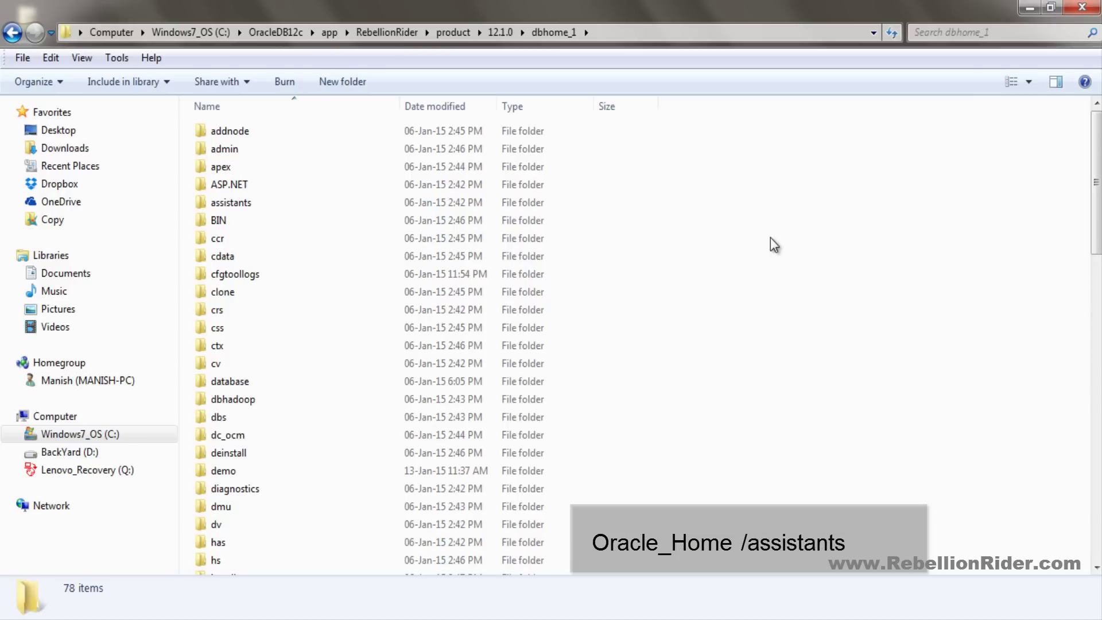
double_click(336, 203)
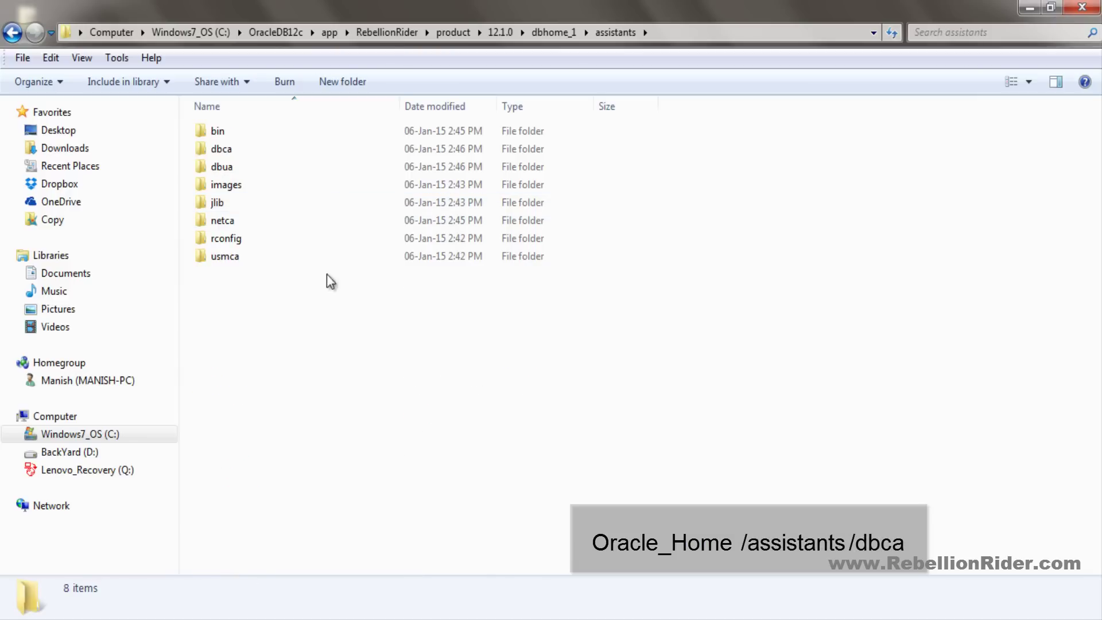
double_click(281, 149)
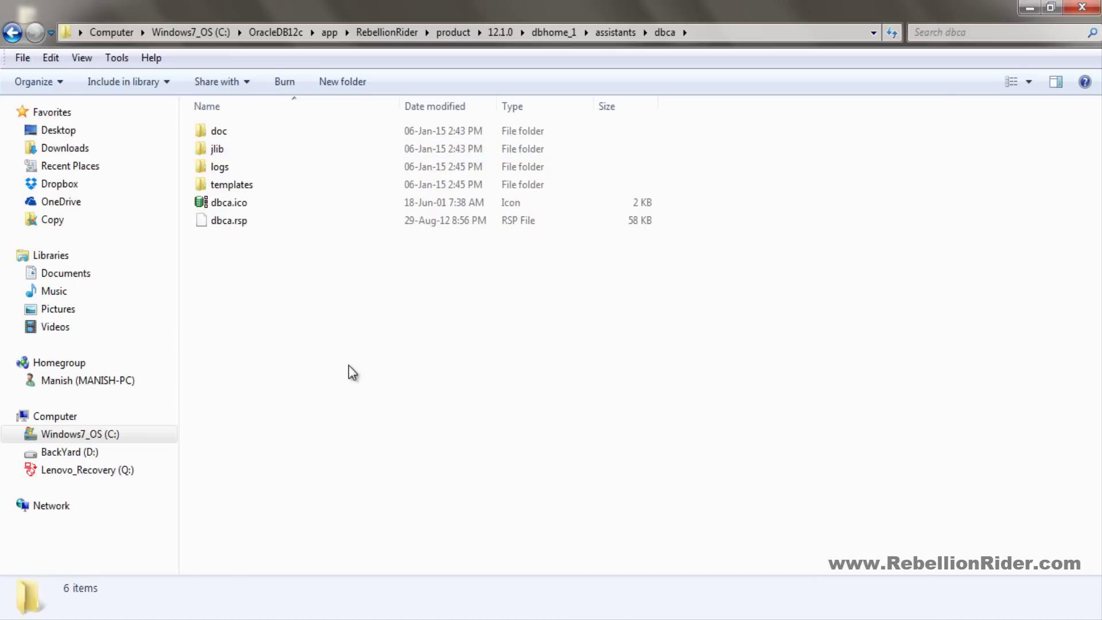
double_click(302, 187)
click(298, 274)
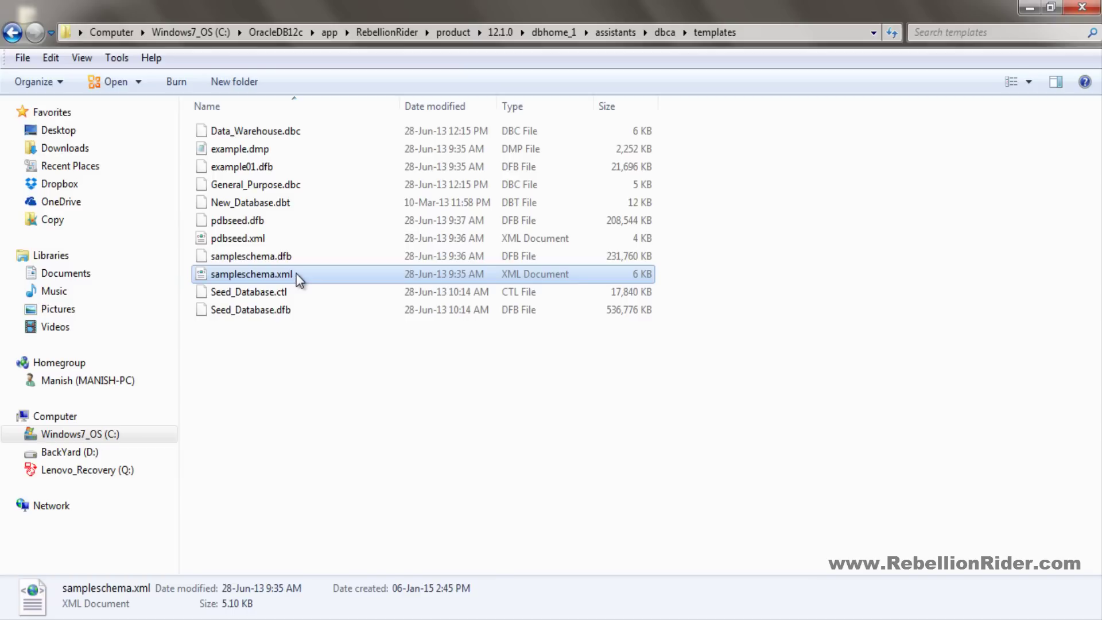
- Use sampleschema.xml as the metadata file and sampleschema.dfb as the datafile backup
click(1029, 7)
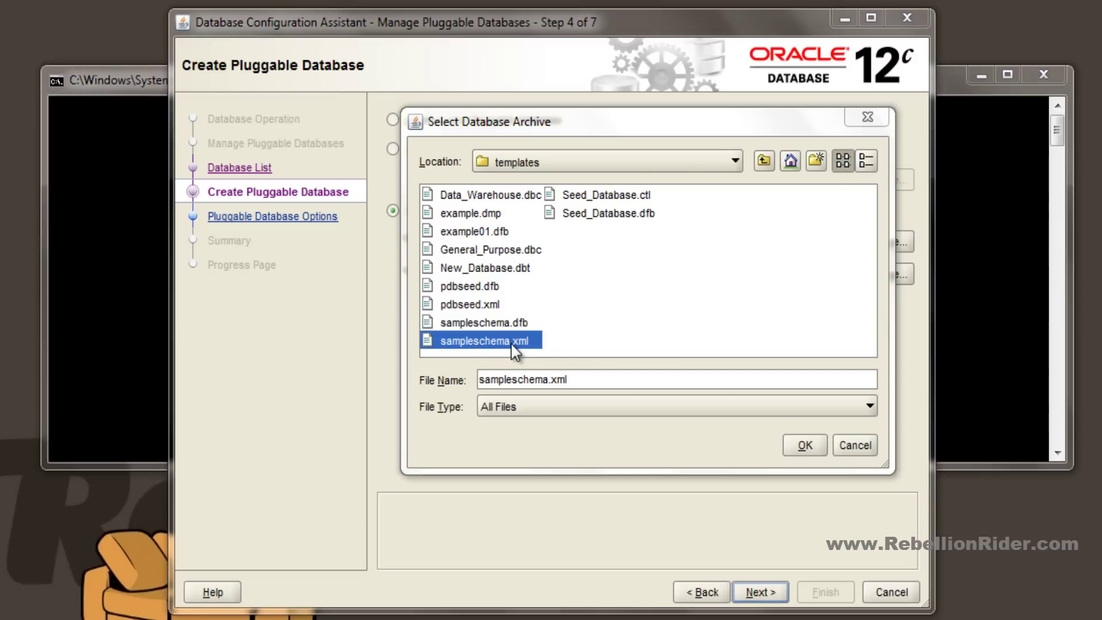
click(806, 446)
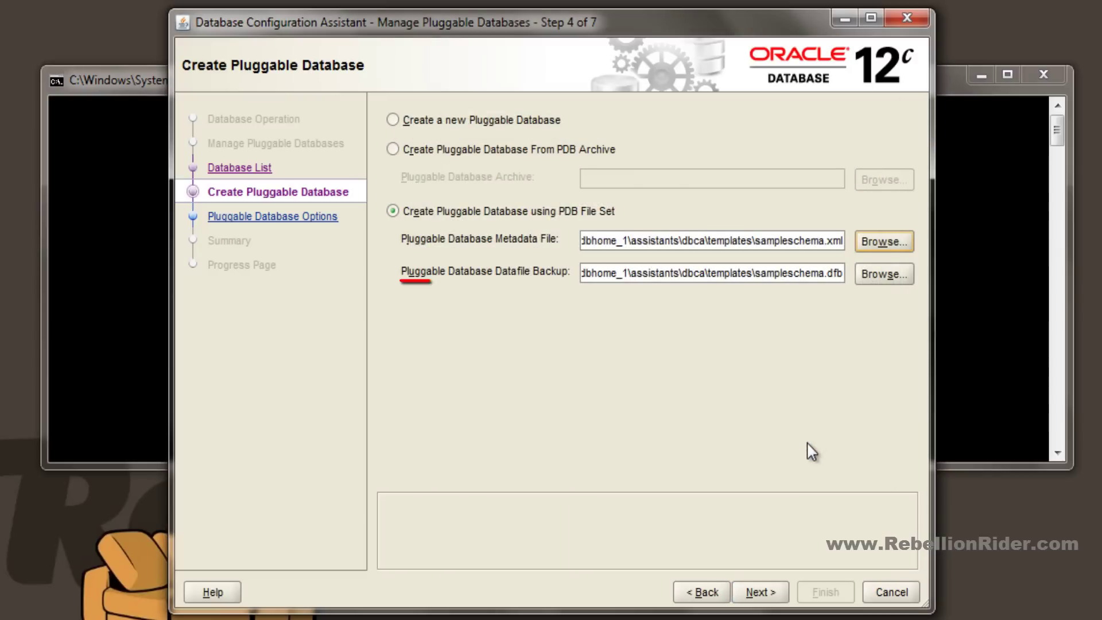
click(882, 273)
click(513, 325)
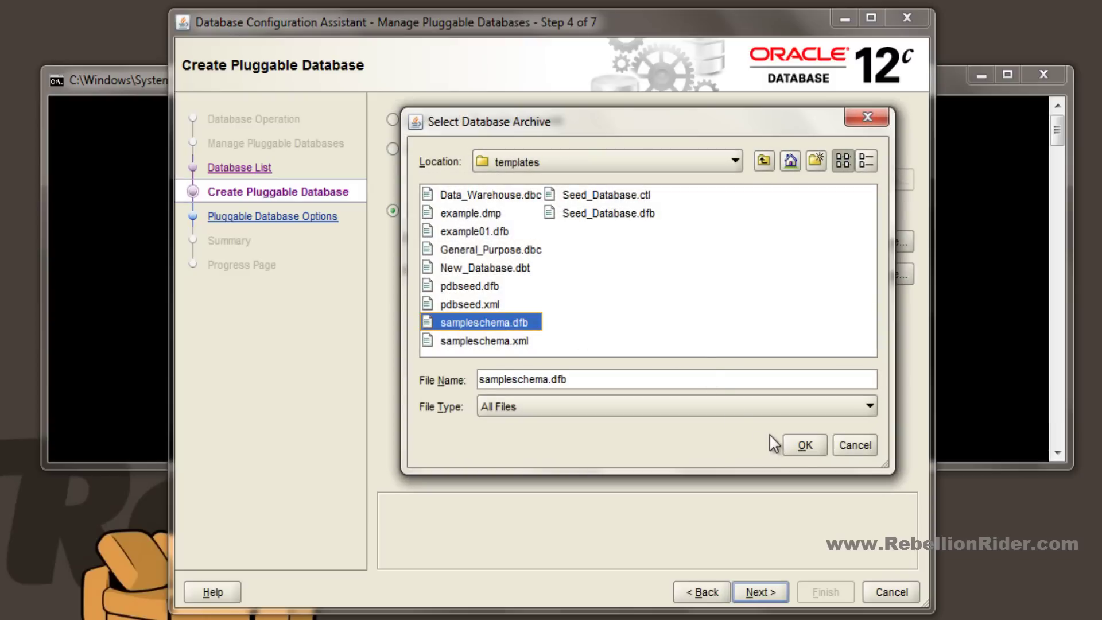
click(802, 444)
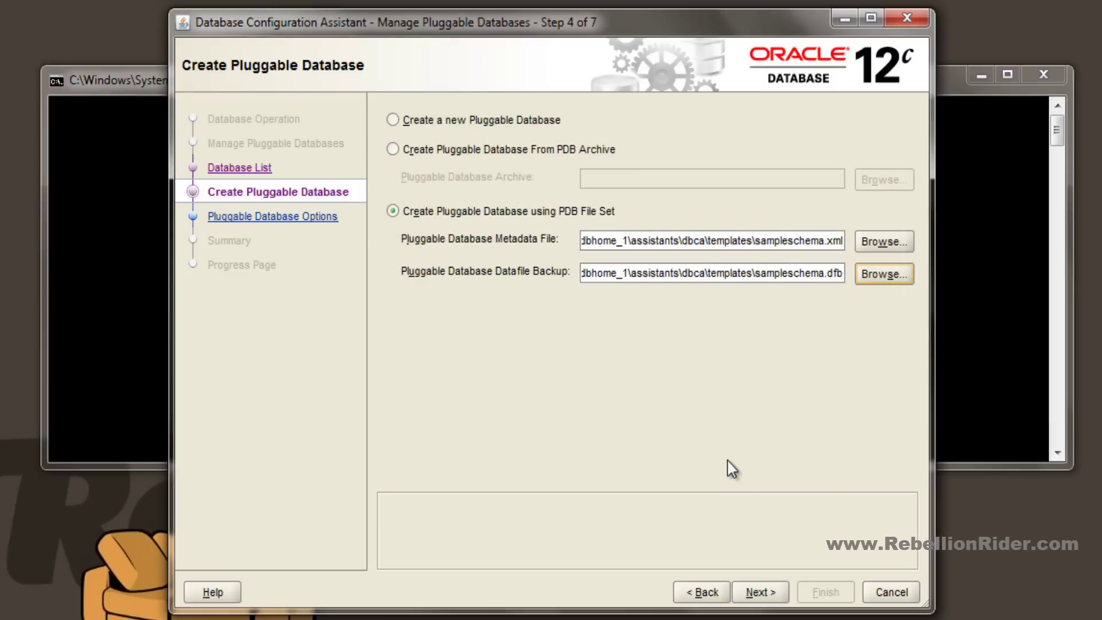
click(762, 592)
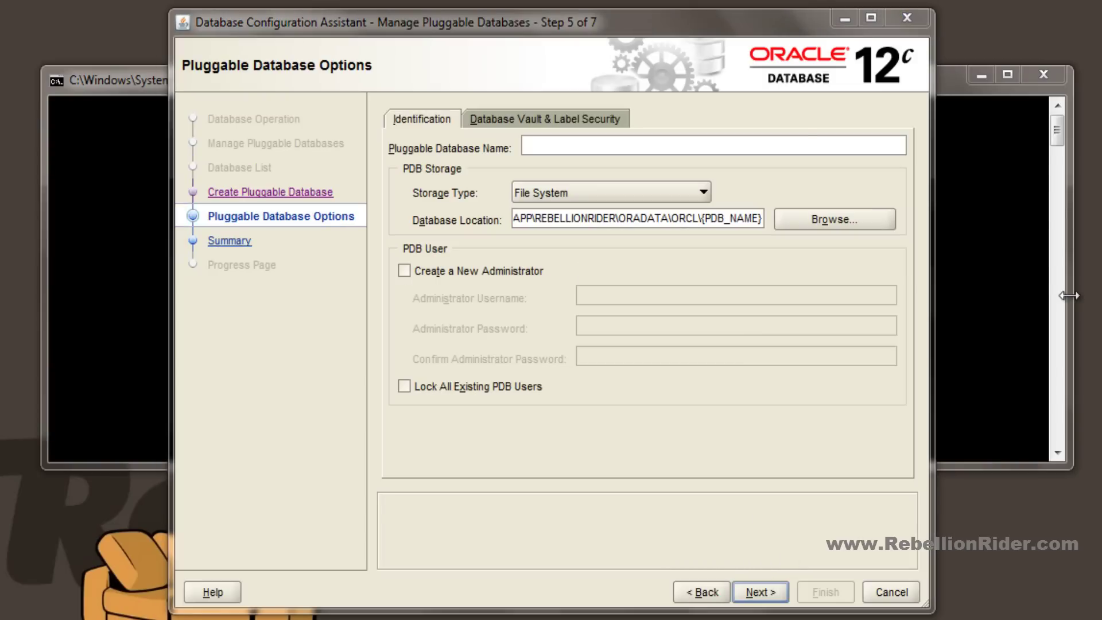
- Name the pluggable database YouTubePDB with File System storage
click(720, 146)
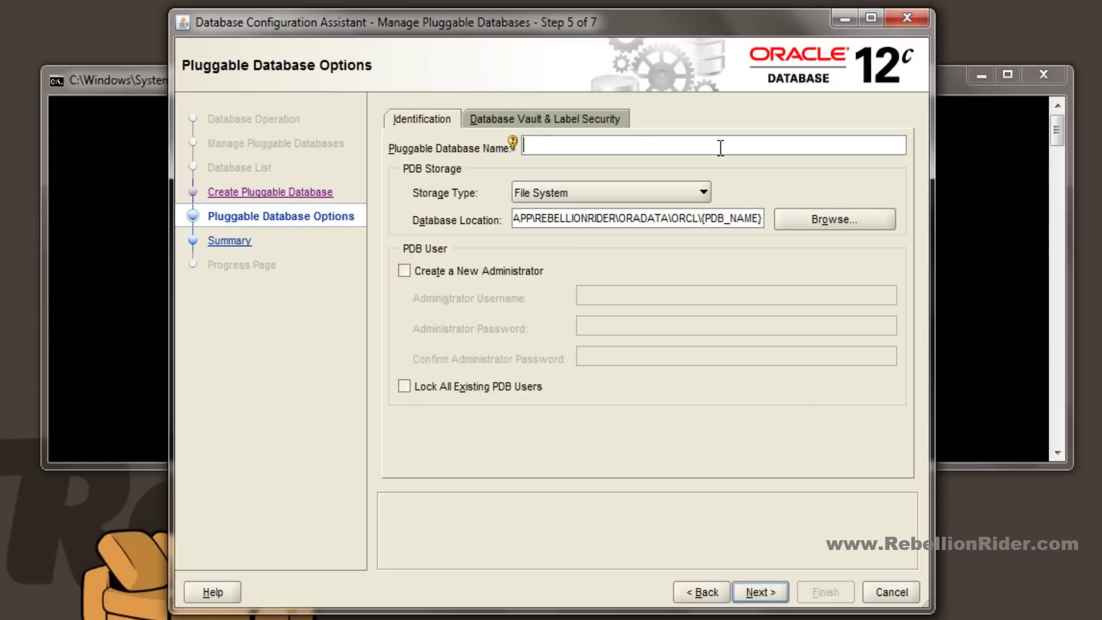
text(YouTubePDb)
key(BackSpace)
text(B)
key(Tab)
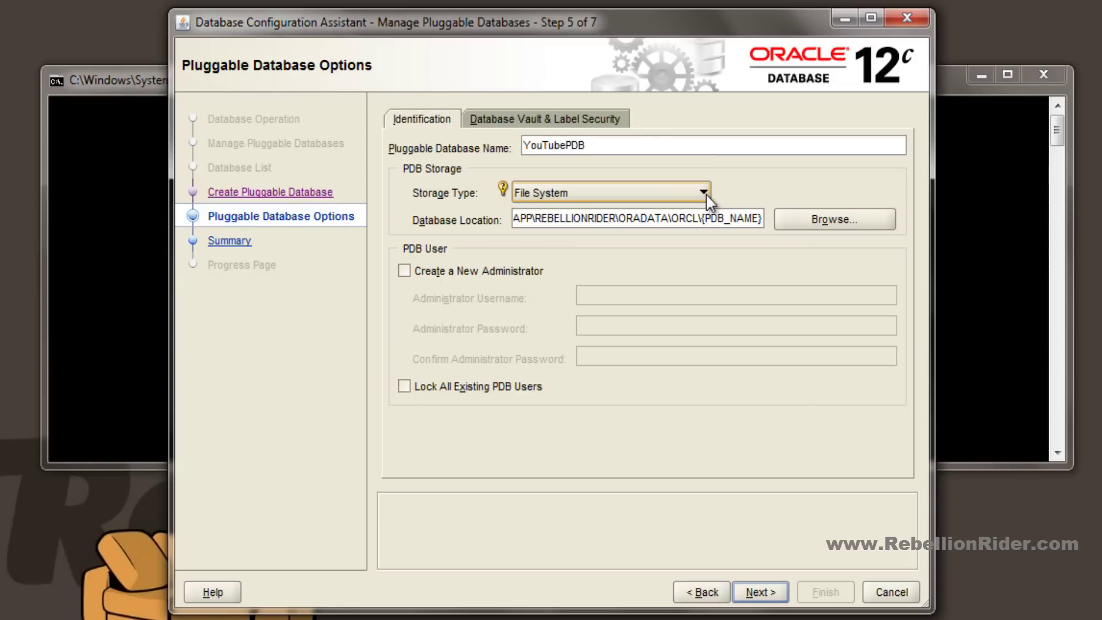
click(704, 195)
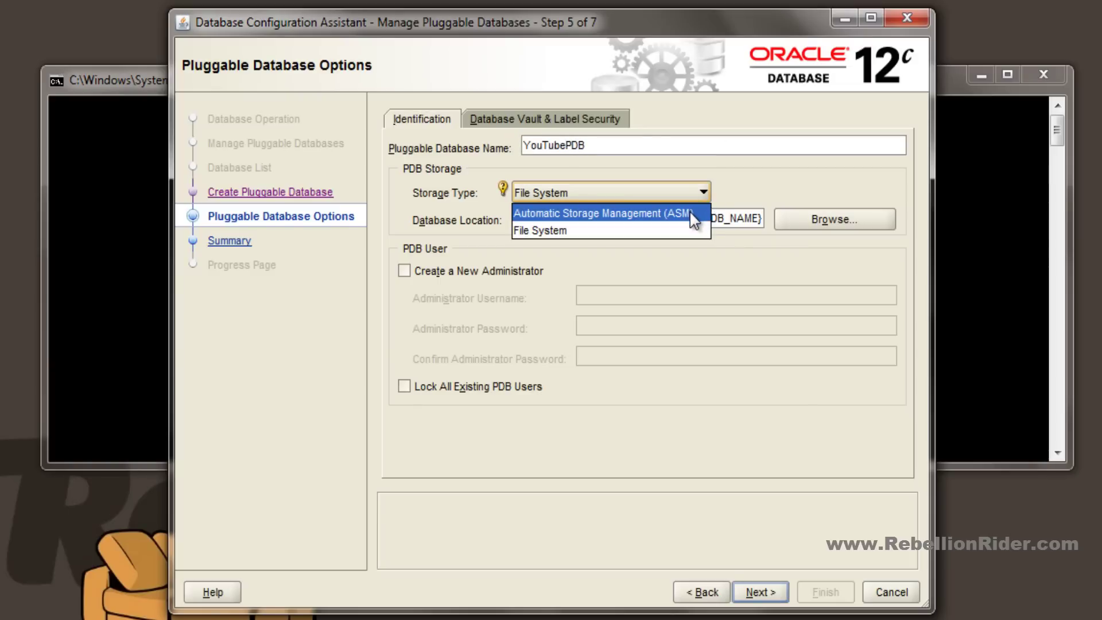
click(693, 216)
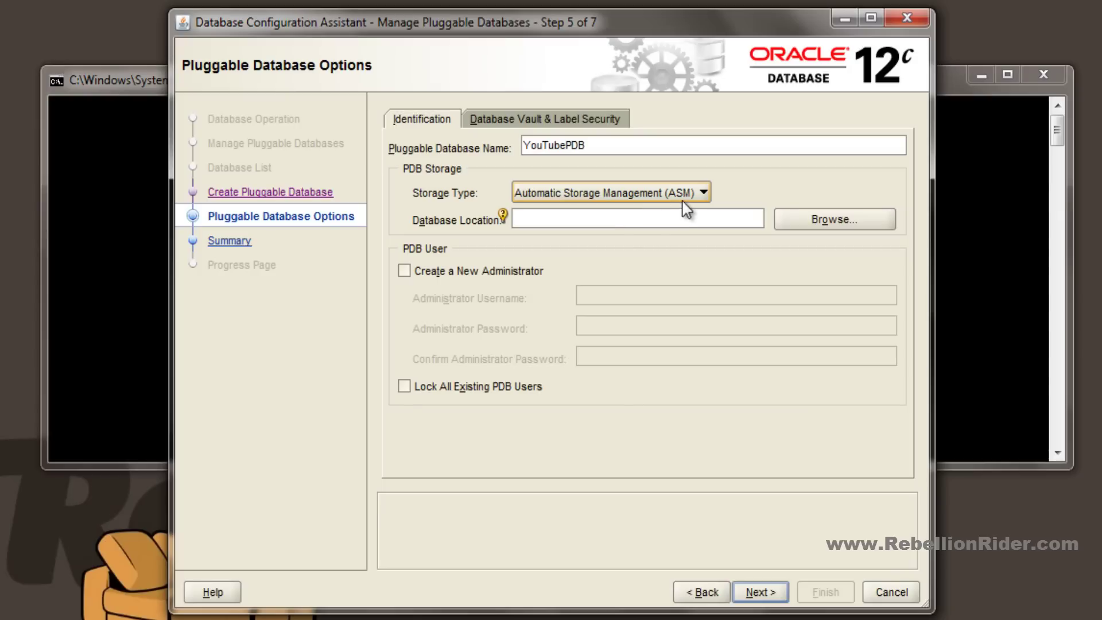
click(689, 195)
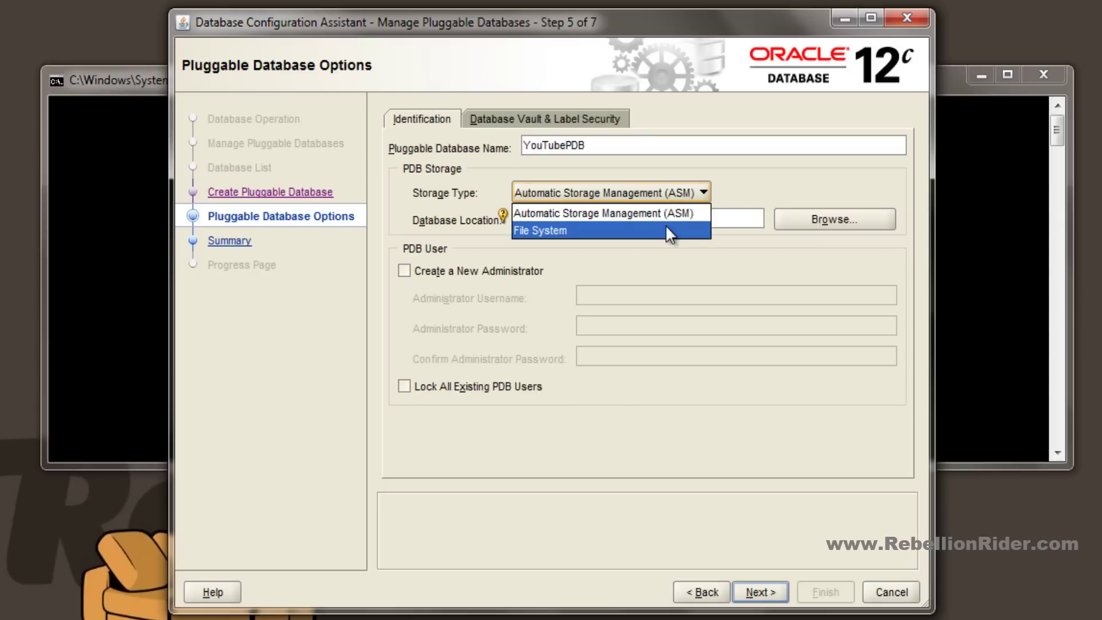
click(666, 224)
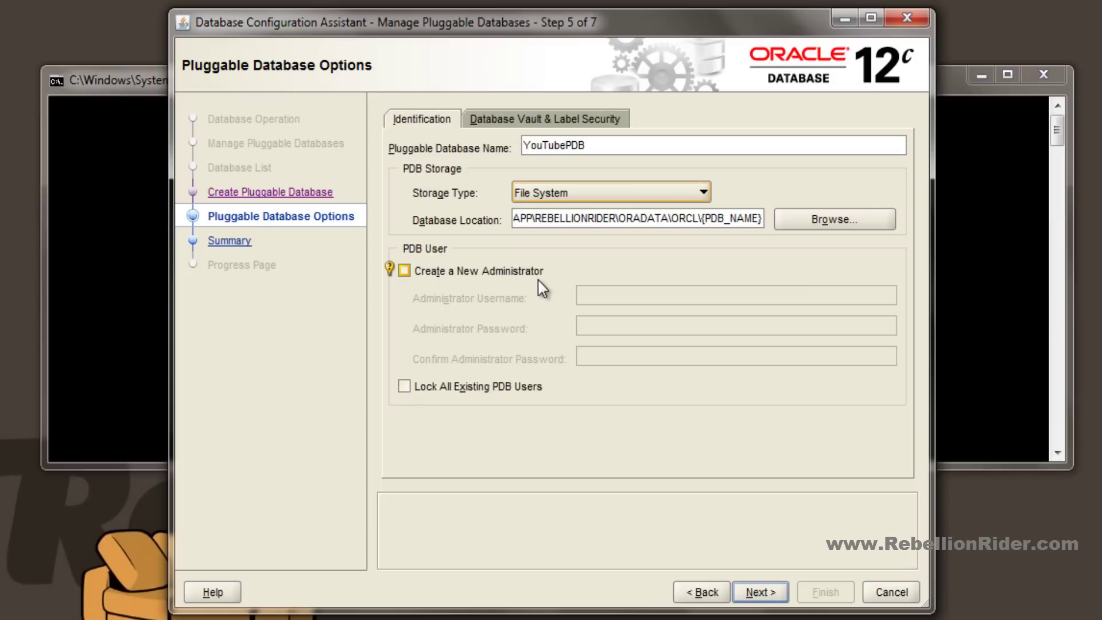
- Add new PDB administrator YouTube with a confirmed password
click(404, 270)
text(YouTube)
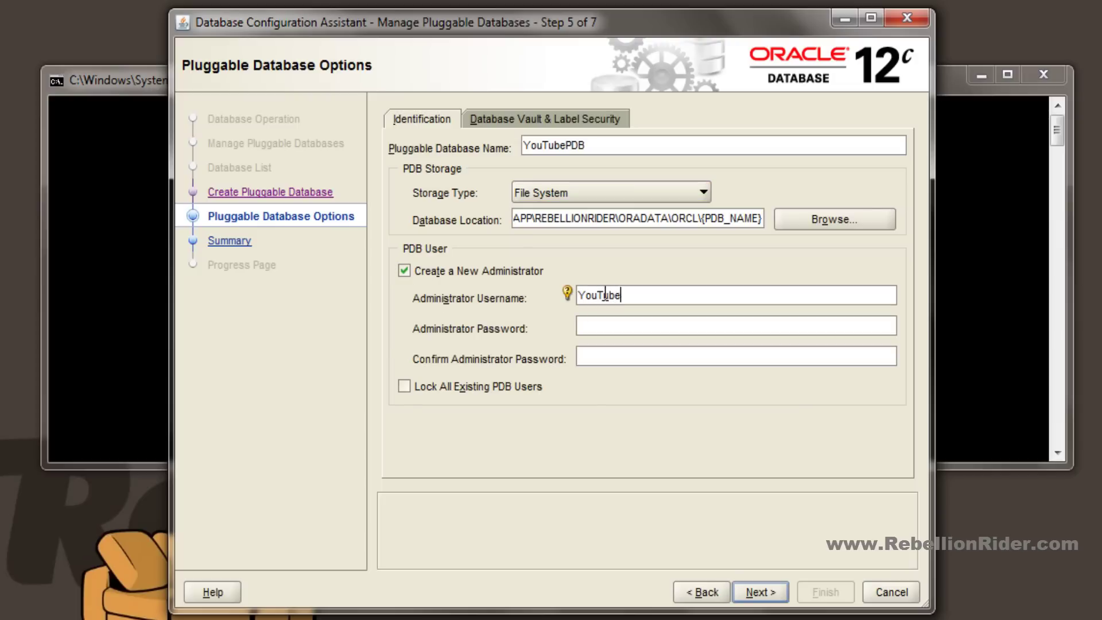
click(674, 328)
key(Tab)
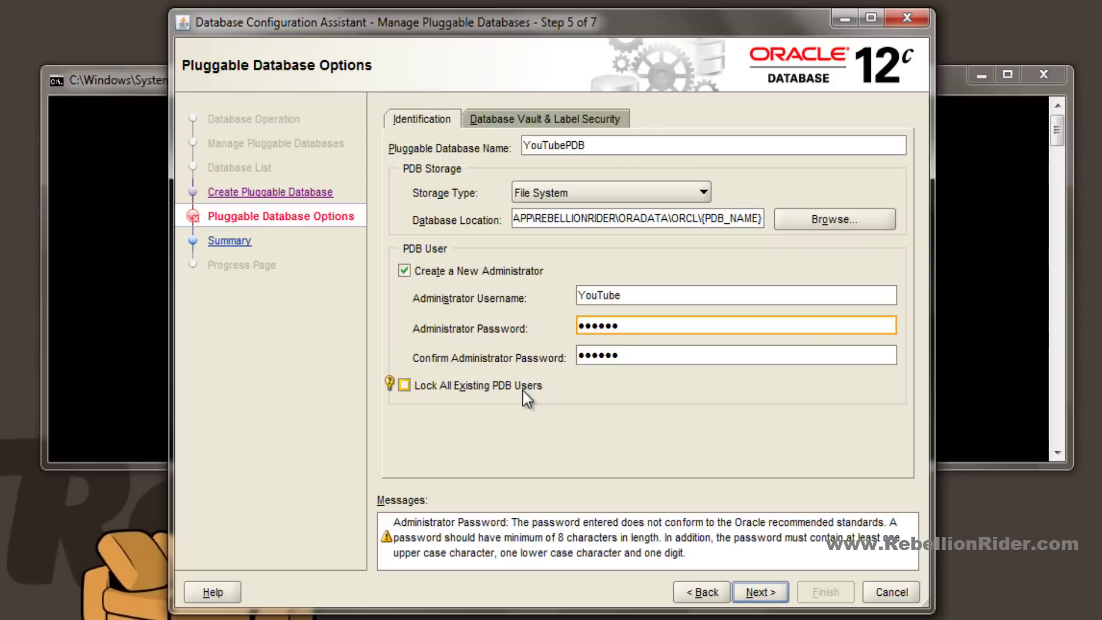
click(776, 592)
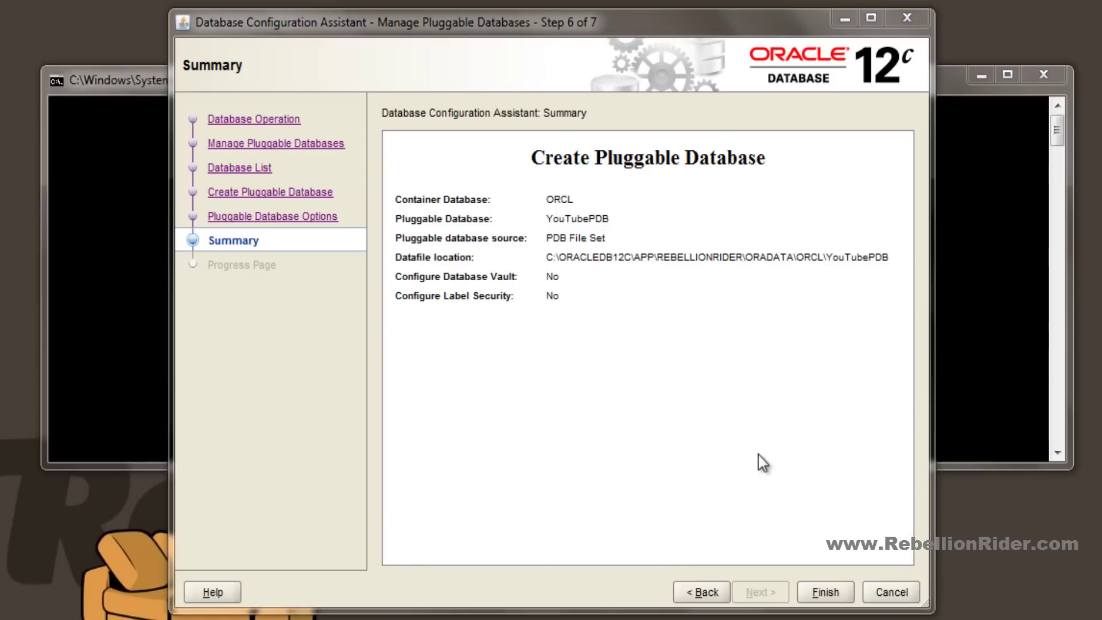
- Finish creating YouTubePDB, dismiss the success message, and close DBCA
click(815, 595)
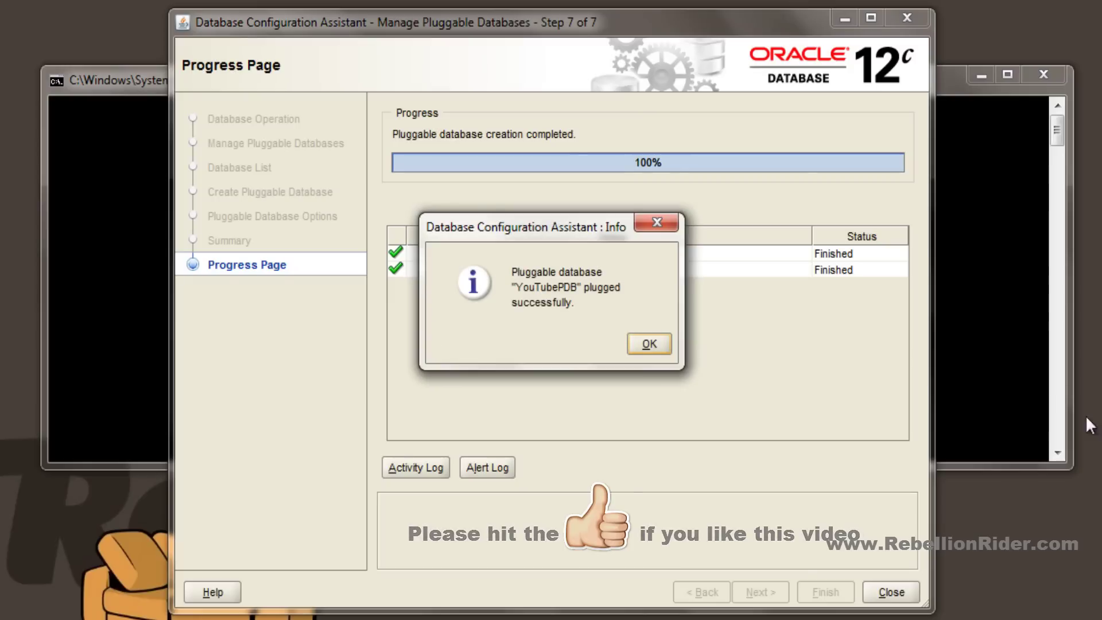
click(659, 345)
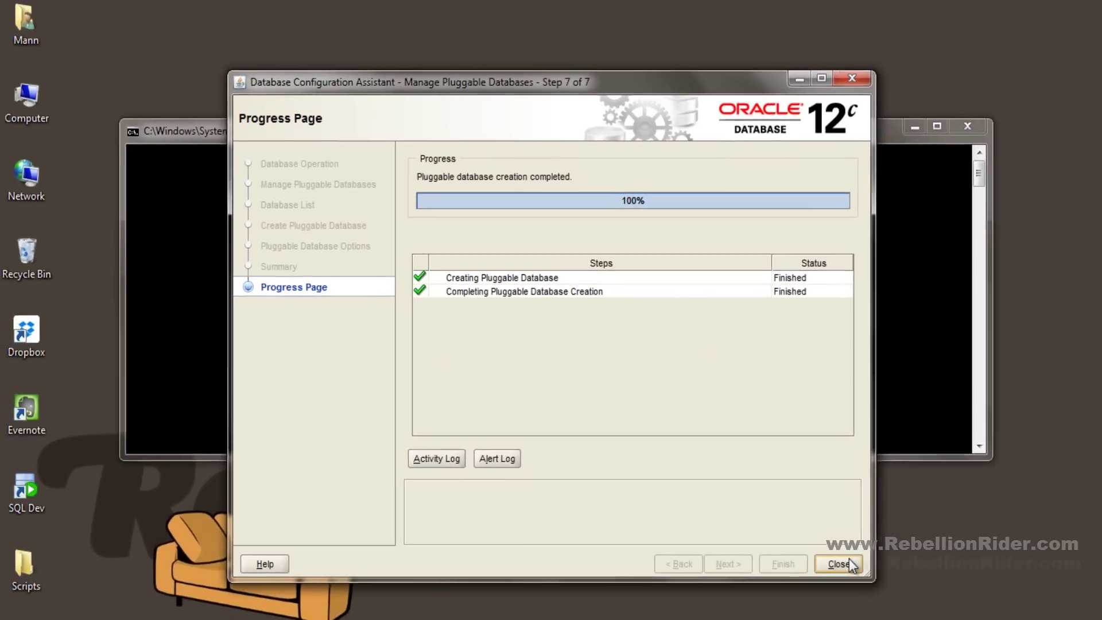
click(867, 579)
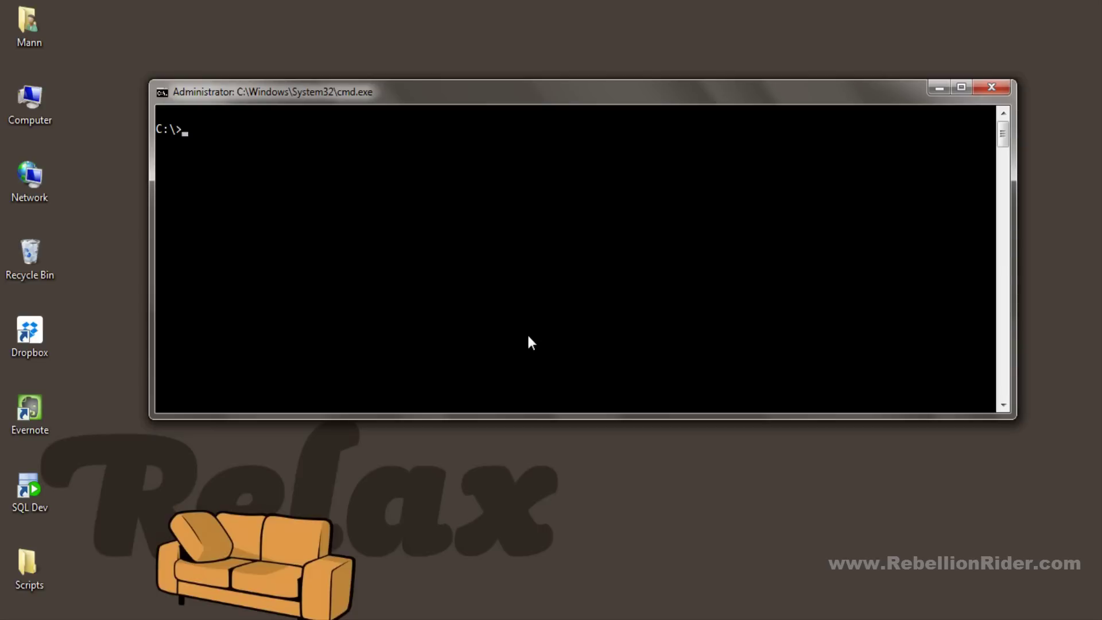
text(sqlplus / as sysdba)
- Connect with sqlplus / as sysdba and check v$pdbs for YOUTUBEPDB's READ WRITE mode
key(Return)
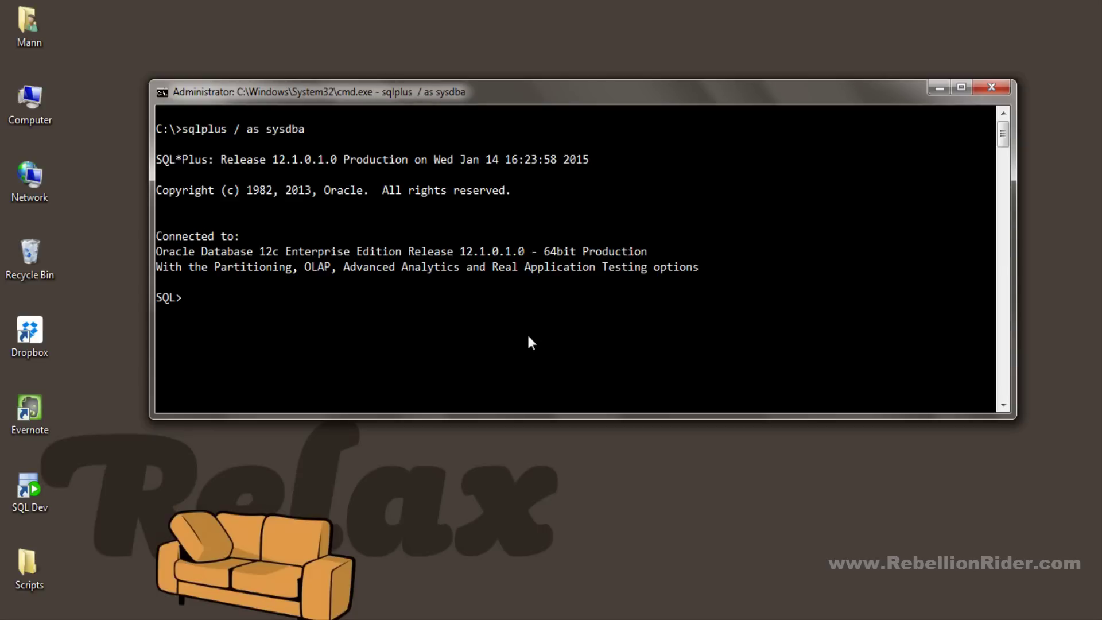
text(SELECT name, Open_mode F)
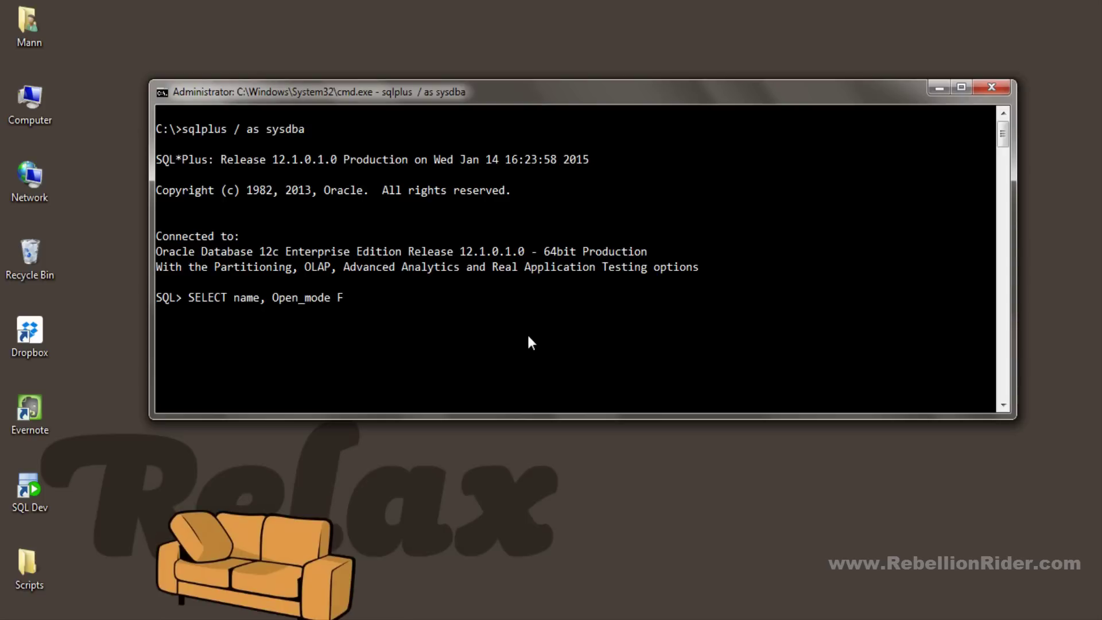
text(ROM v$pdbs WHERE name)
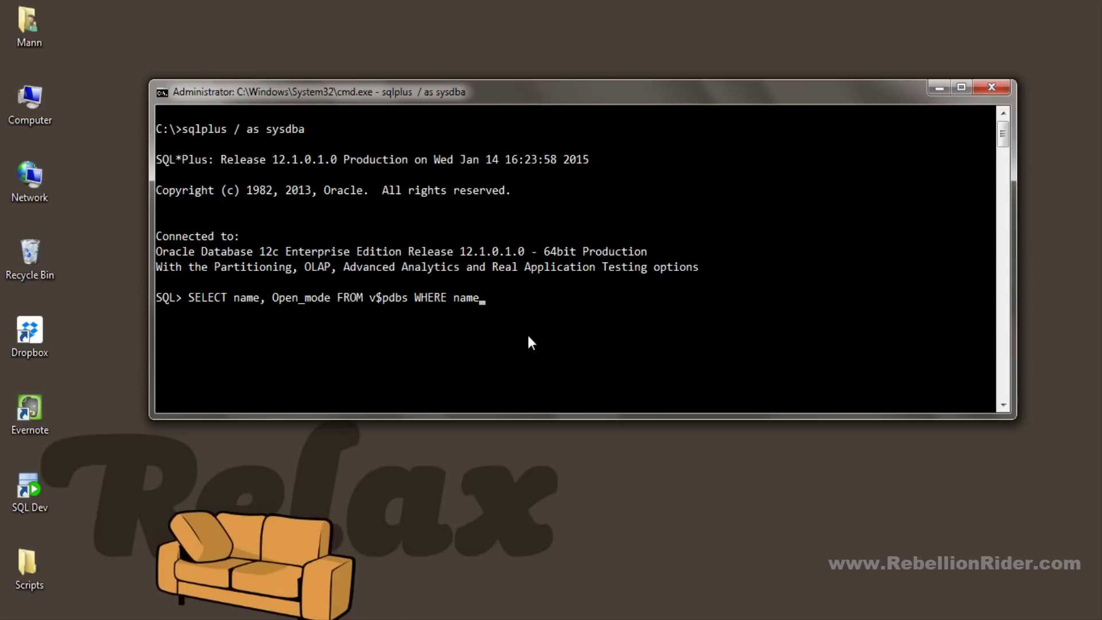
text( = ''YOUTUBEPDB)
key(Right)
text(;)
key(Return)
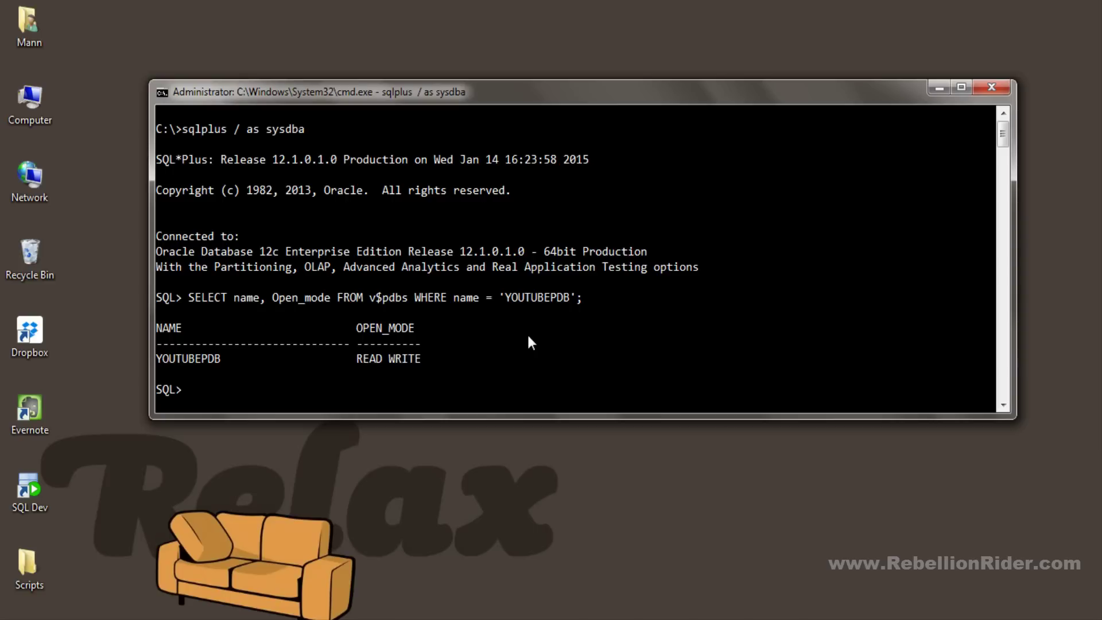
click(1047, 561)
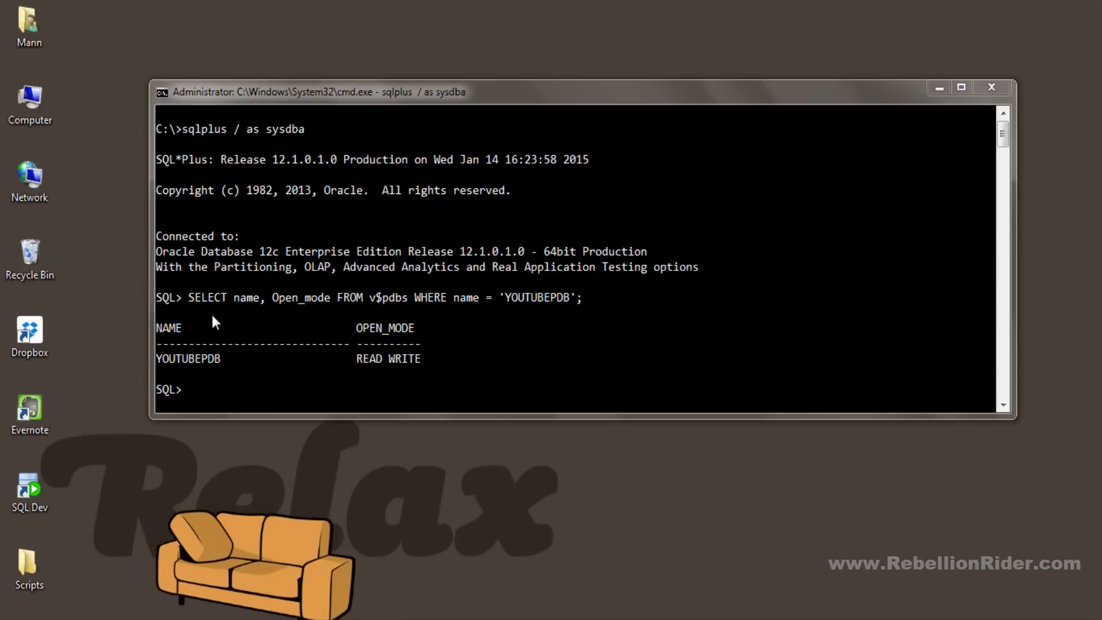
- Browse to dbhome_1\NETWORK\ADMIN in Explorer and select tnsnames.ora
double_click(30, 104)
double_click(291, 140)
double_click(255, 181)
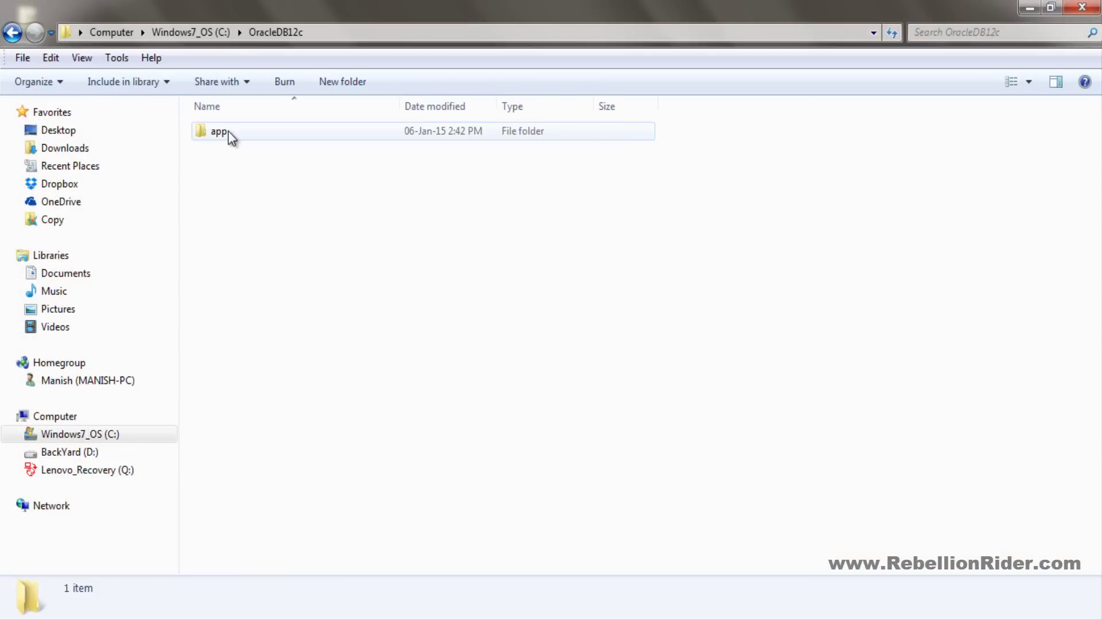
double_click(228, 131)
click(216, 258)
double_click(217, 259)
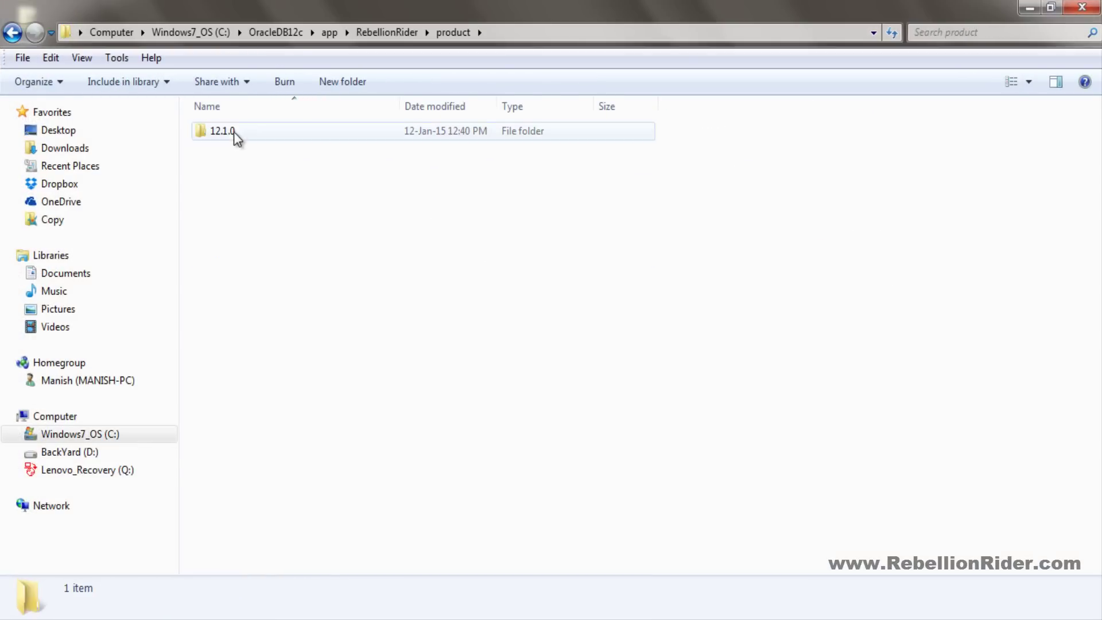
double_click(233, 132)
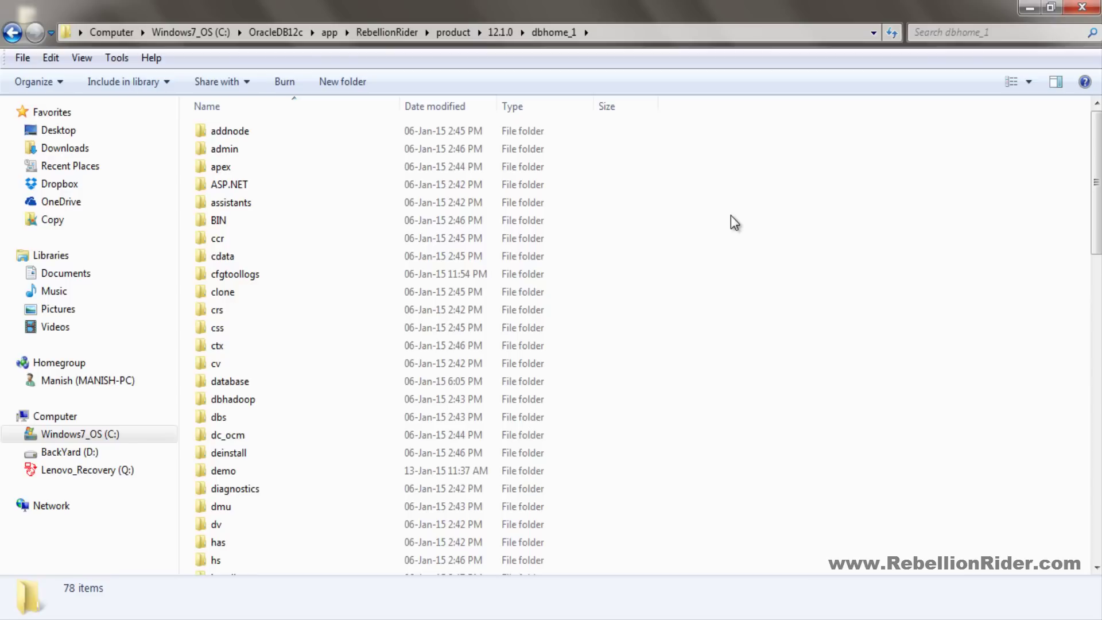
key(n)
key(Return)
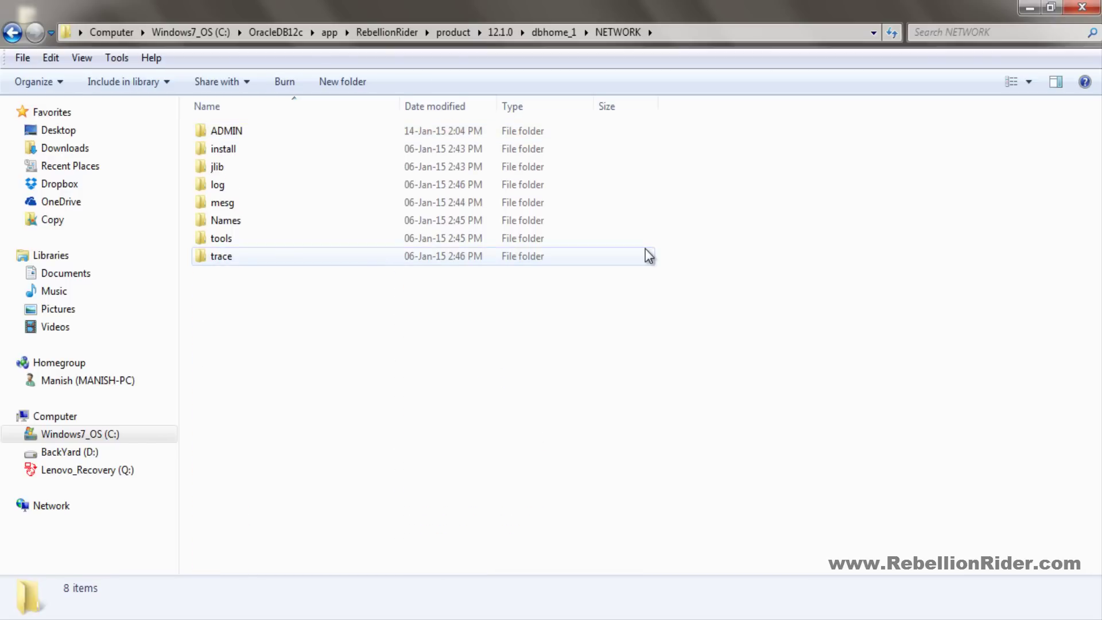
double_click(231, 134)
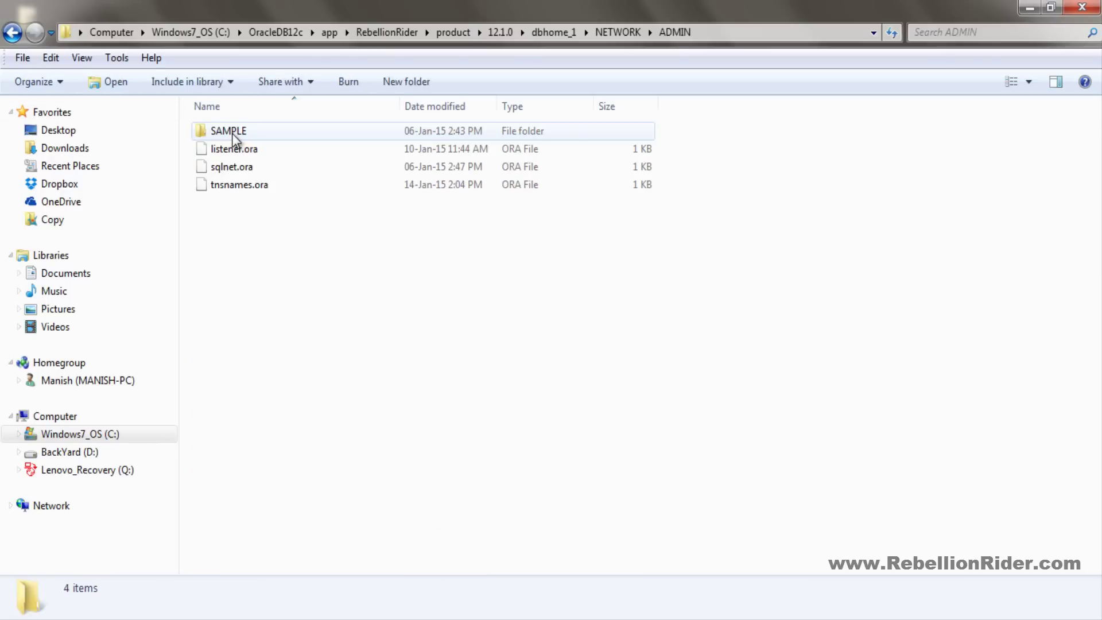
click(267, 186)
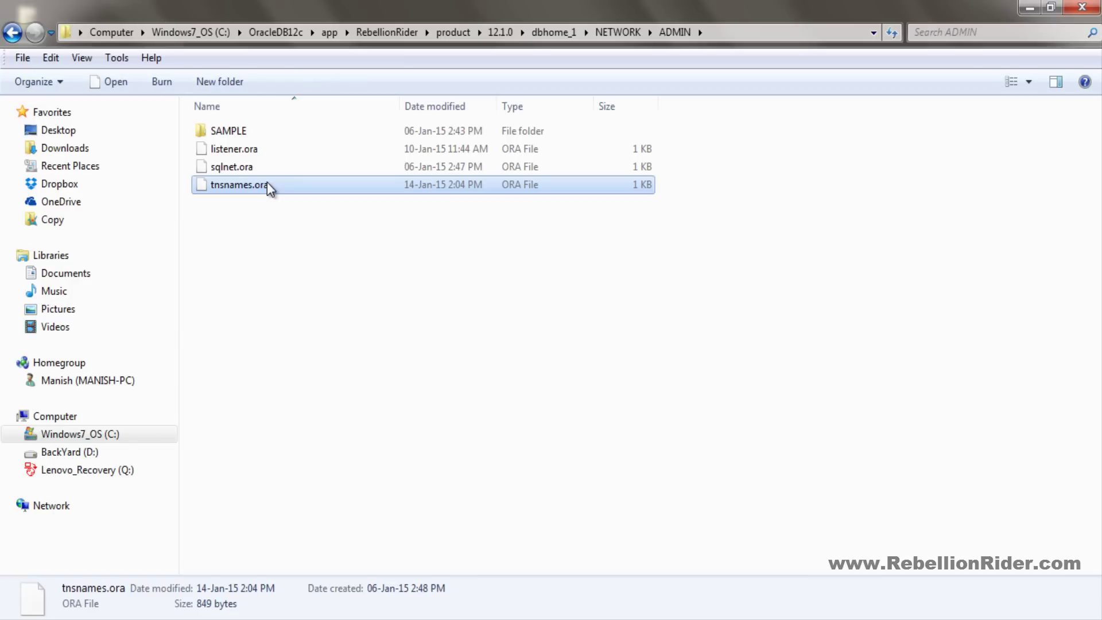
- Open tnsnames.ora in Notepad++ and copy the ORCL entry
right_click(267, 184)
click(306, 214)
scroll(89, 377, down, 3)
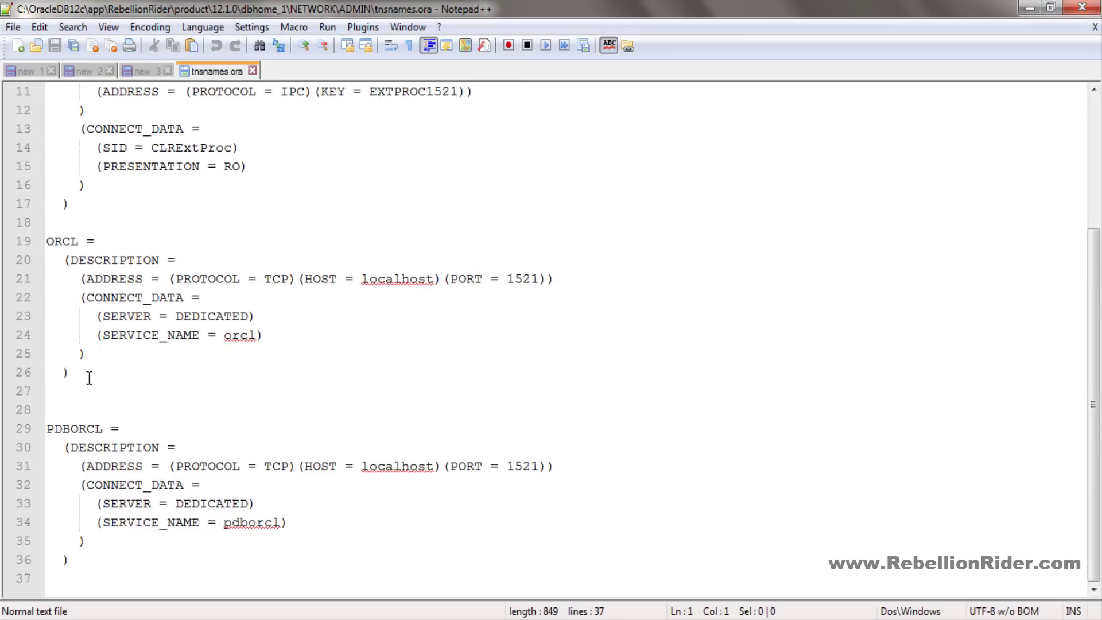
drag(89, 378, 41, 255)
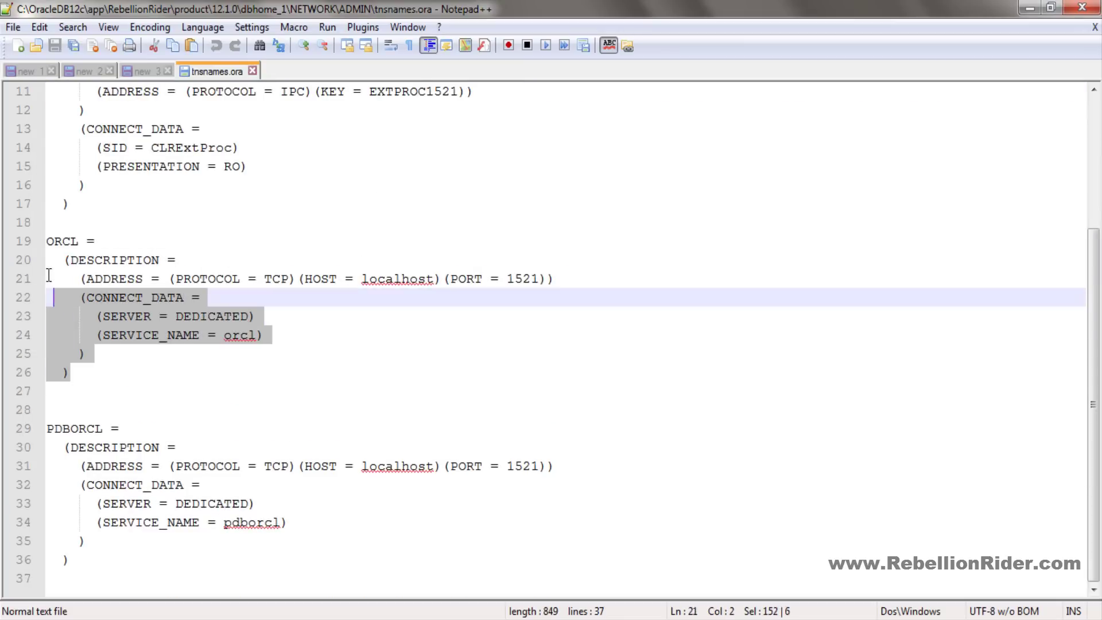
right_click(59, 245)
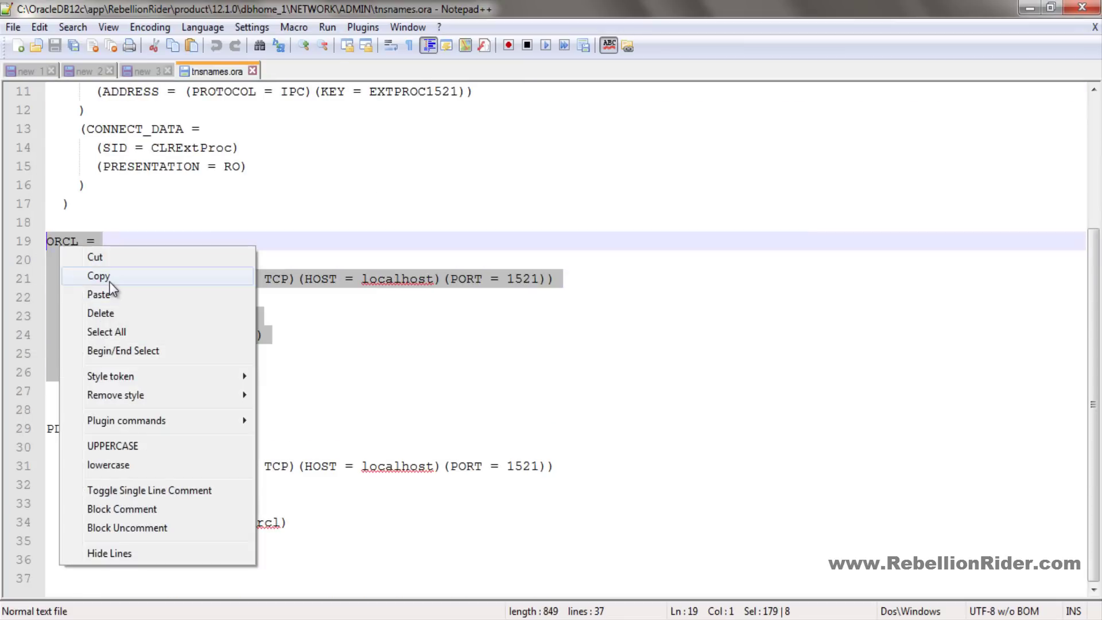
click(109, 282)
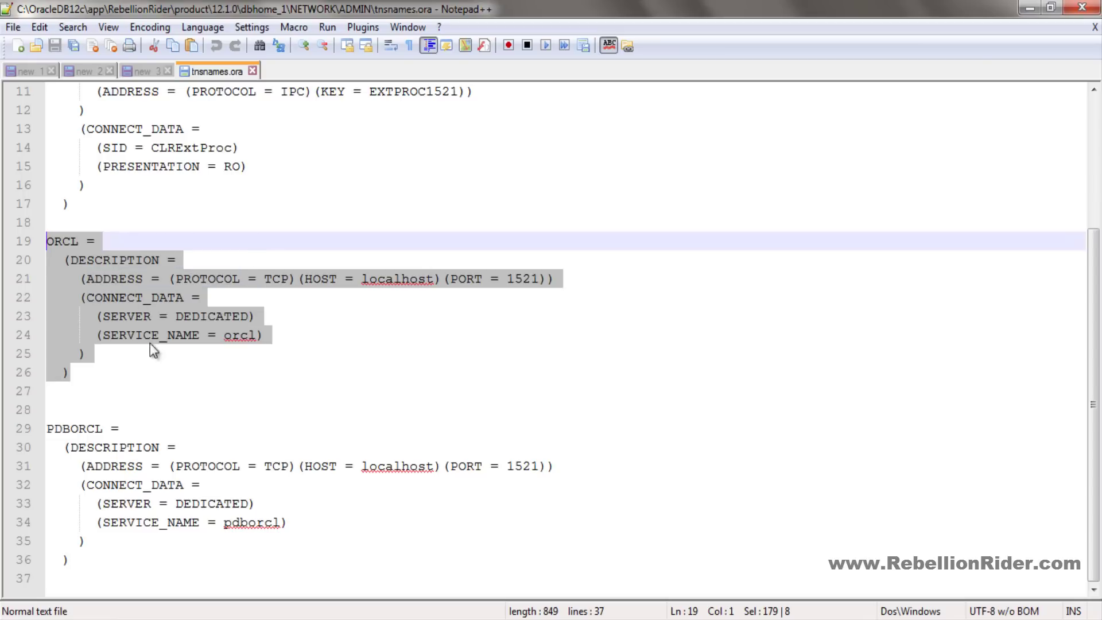
- Paste the entry at the end as YOUTUBEPDB with service name youtubepdb and save
click(202, 556)
key(Return)
key(Return)
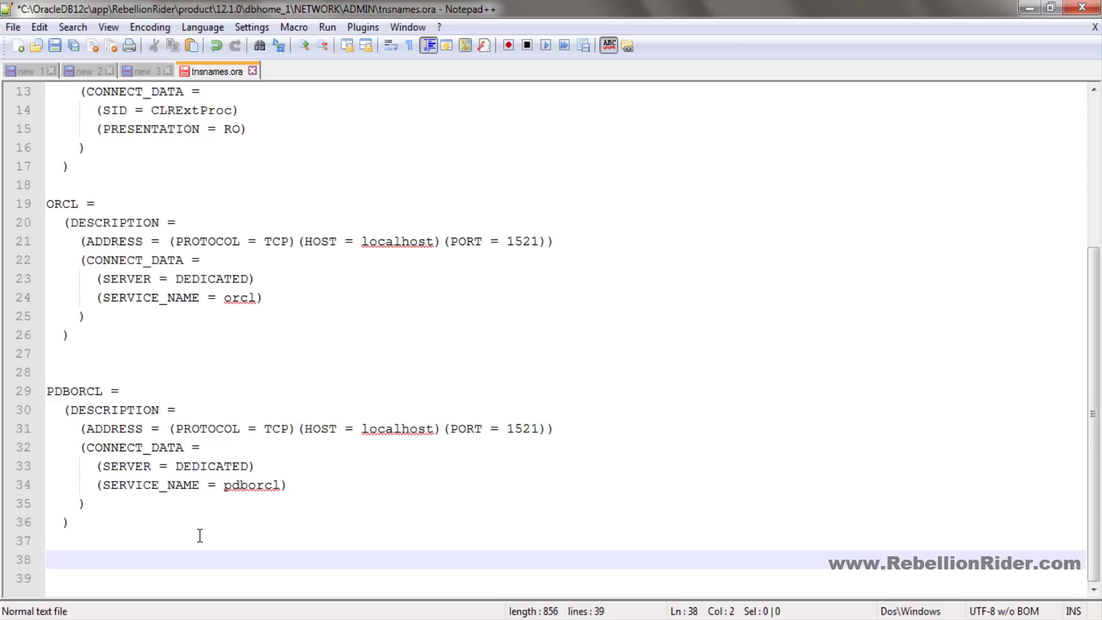
key(ctrl+v)
click(85, 441)
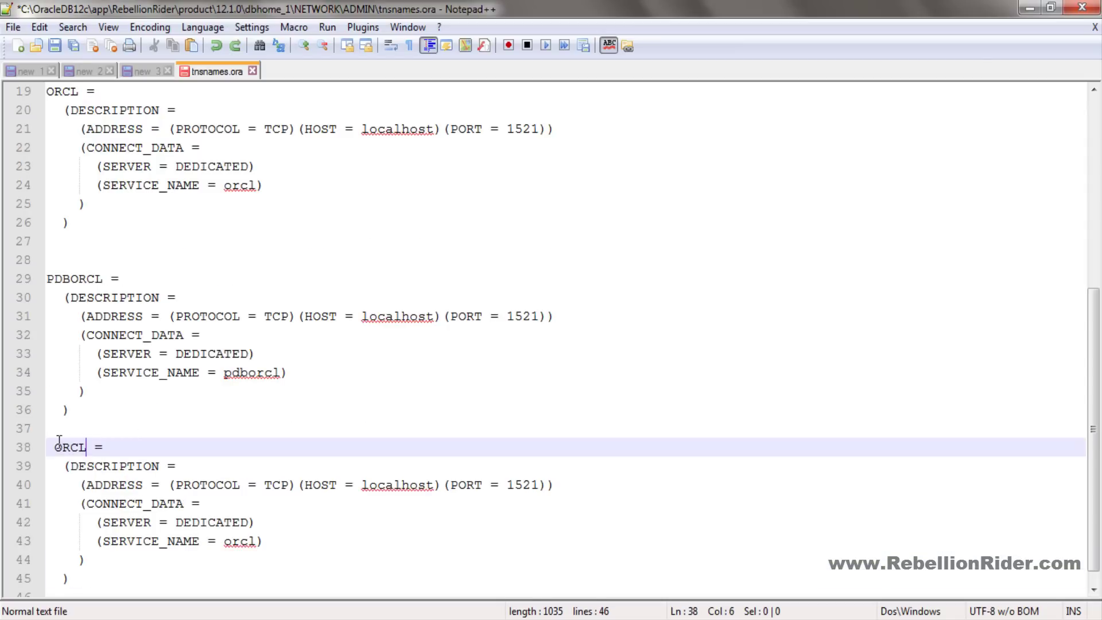
double_click(64, 449)
text(Y)
text(OUTUBEPDB)
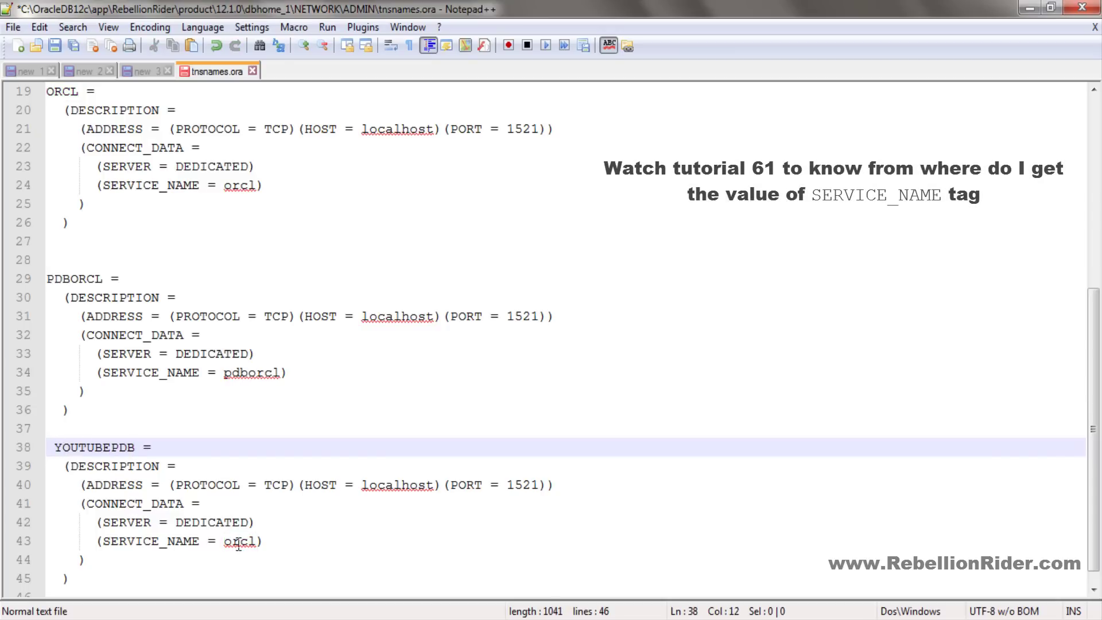
click(239, 543)
double_click(239, 543)
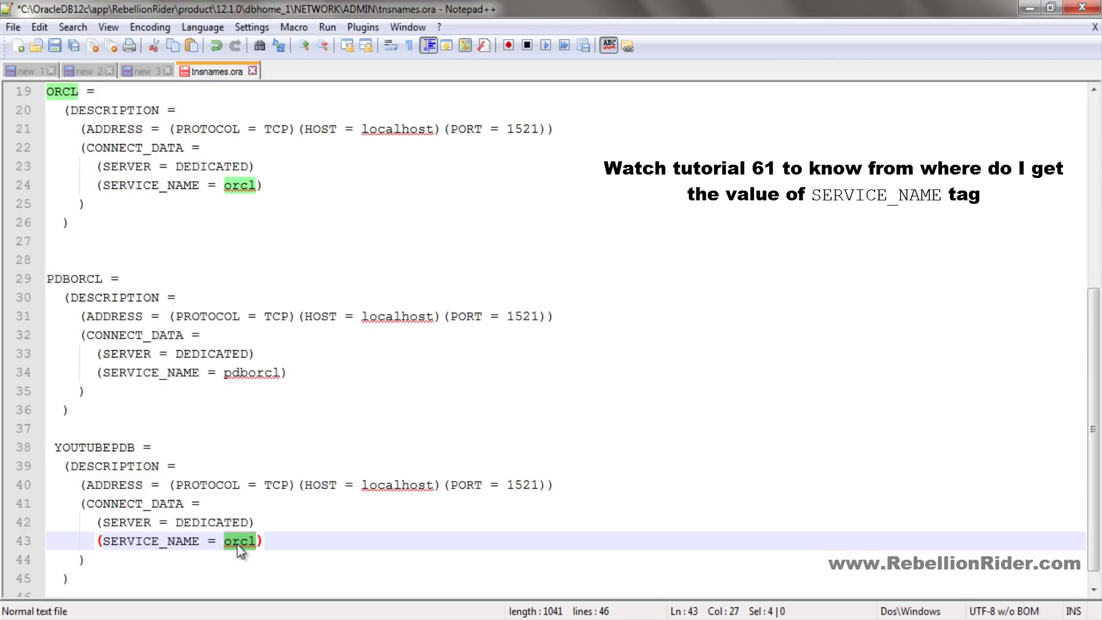
text(youtubepdb)
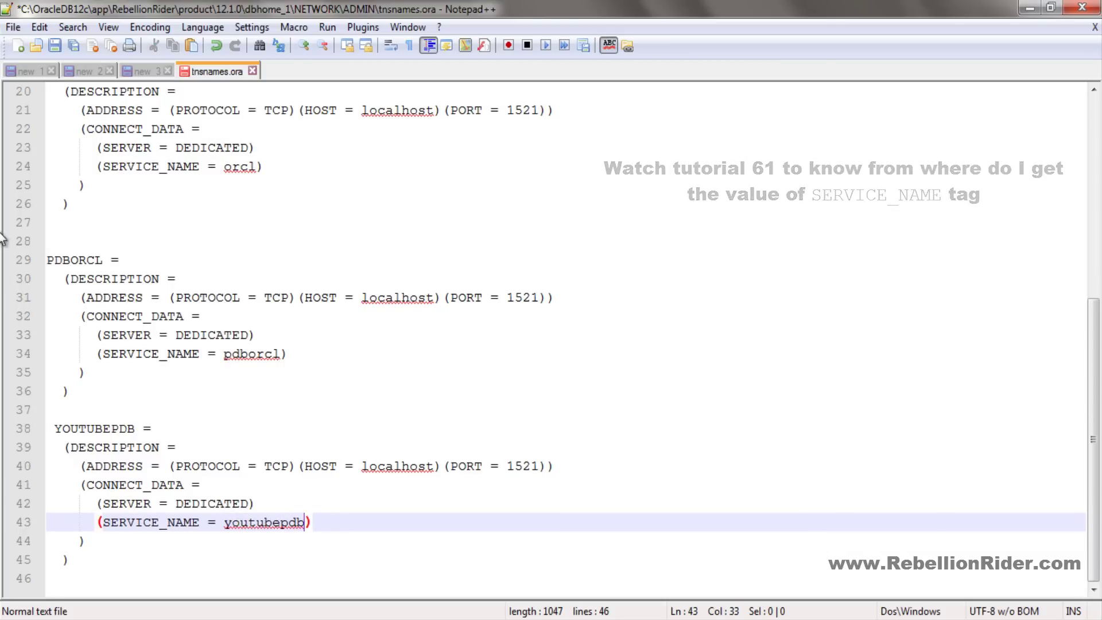
click(13, 27)
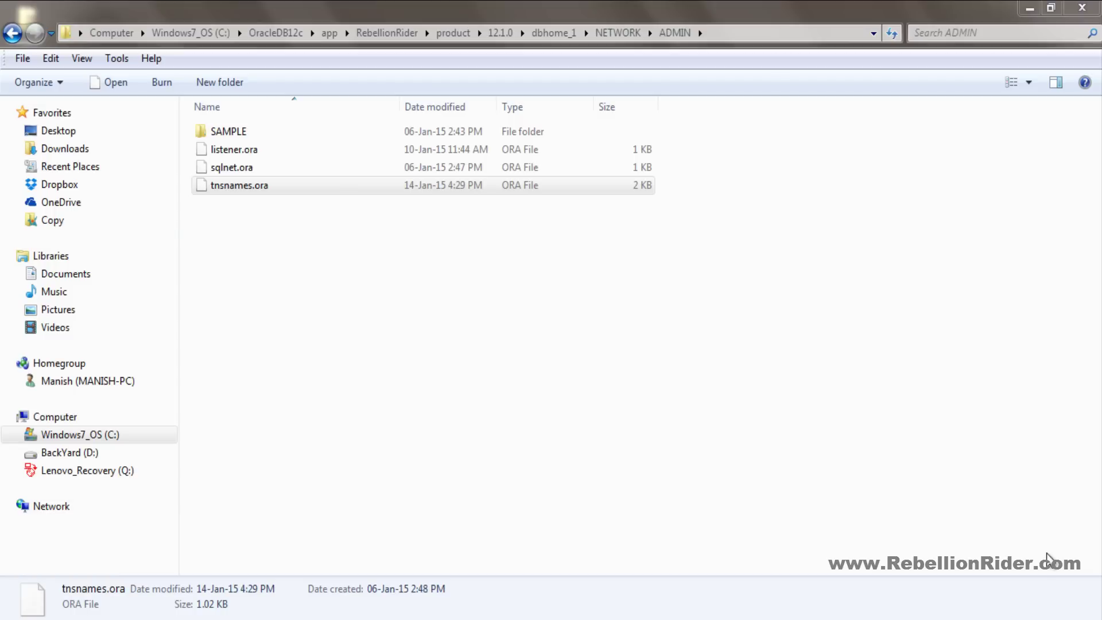
- Run lsnrctl reload in a Command Prompt opened as administrator
key(super)
text(cmd)
right_click(263, 265)
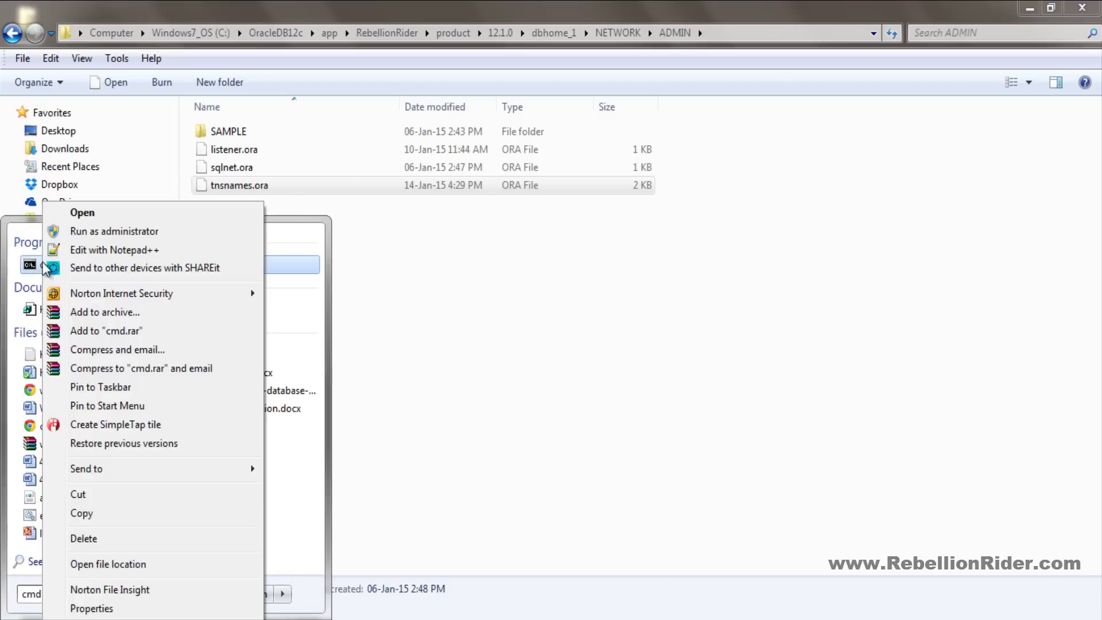
click(345, 229)
drag(577, 187, 562, 168)
text(ls)
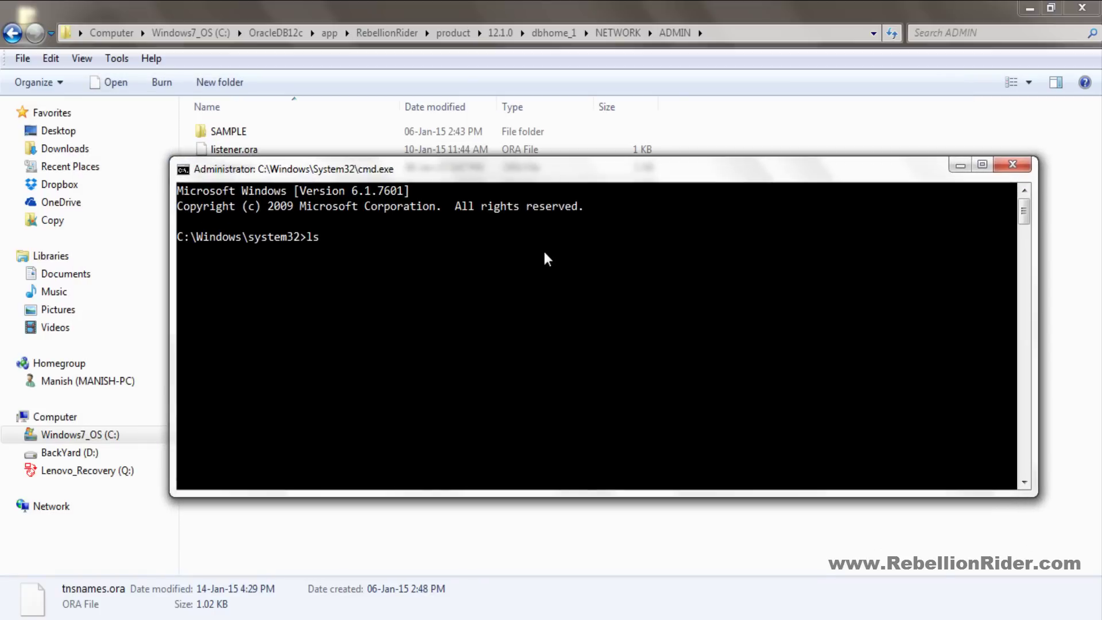
text(nrctl reload)
key(Return)
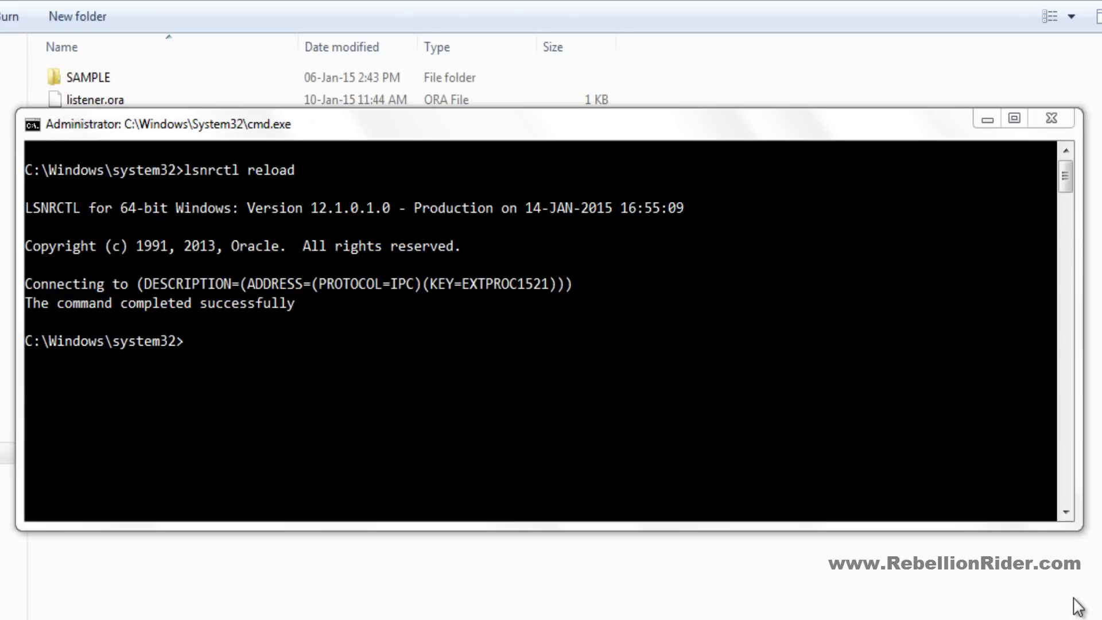
click(791, 402)
text(sq)
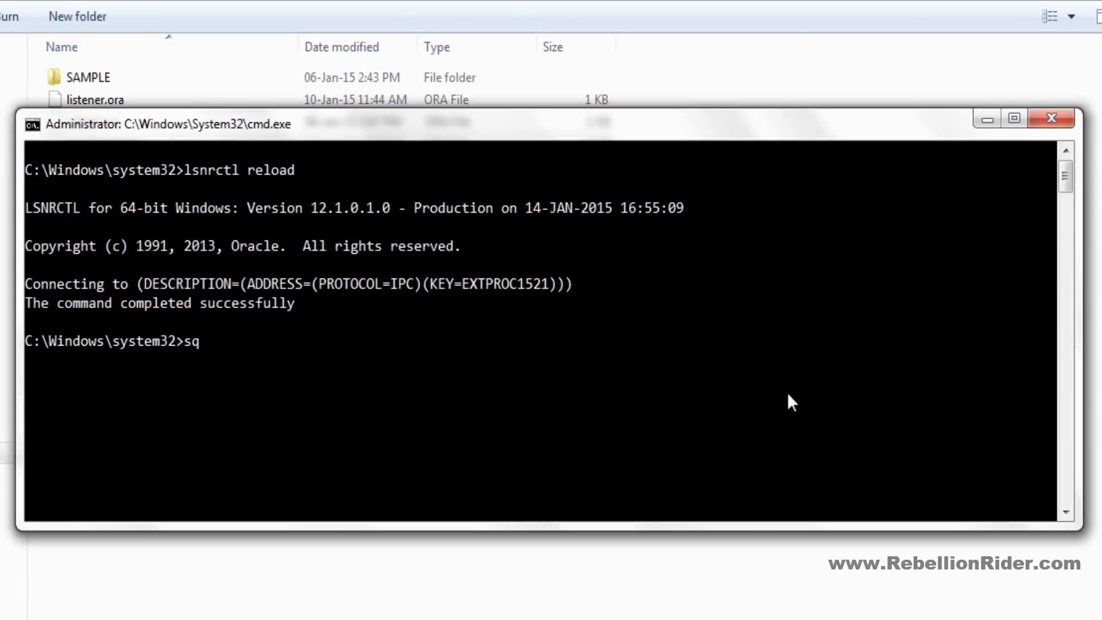
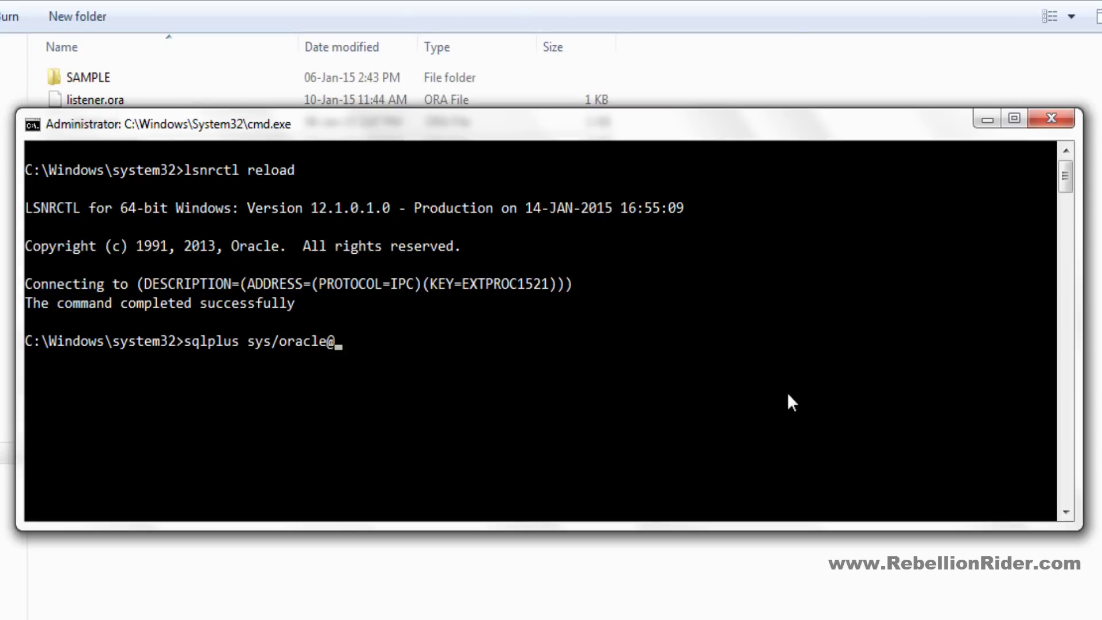
text(YOUTUBEPDB as sysdba)
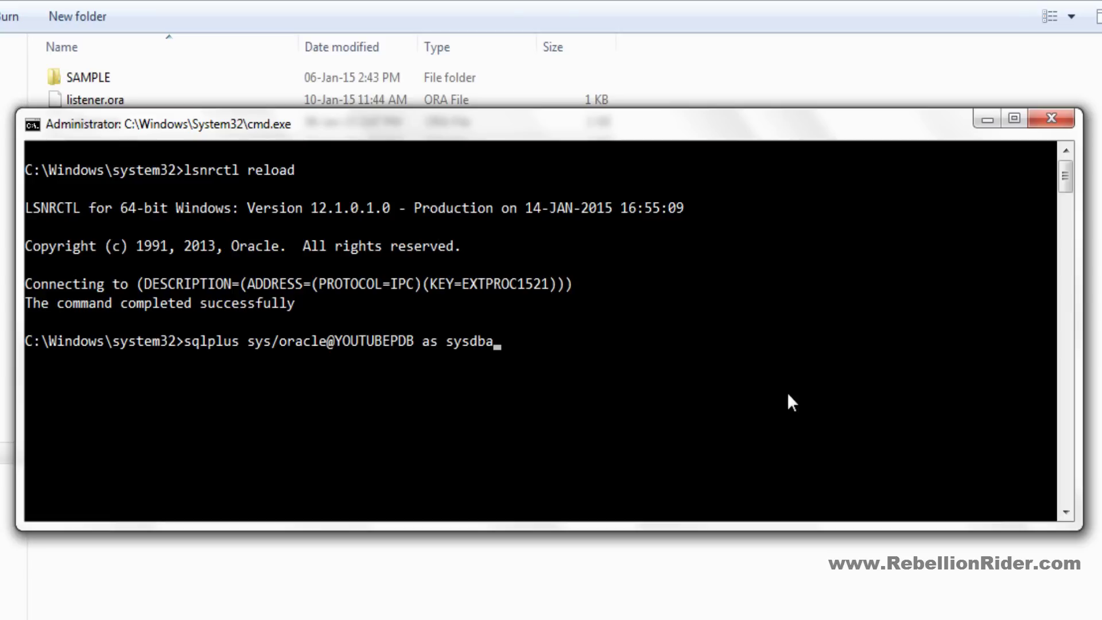
key(Return)
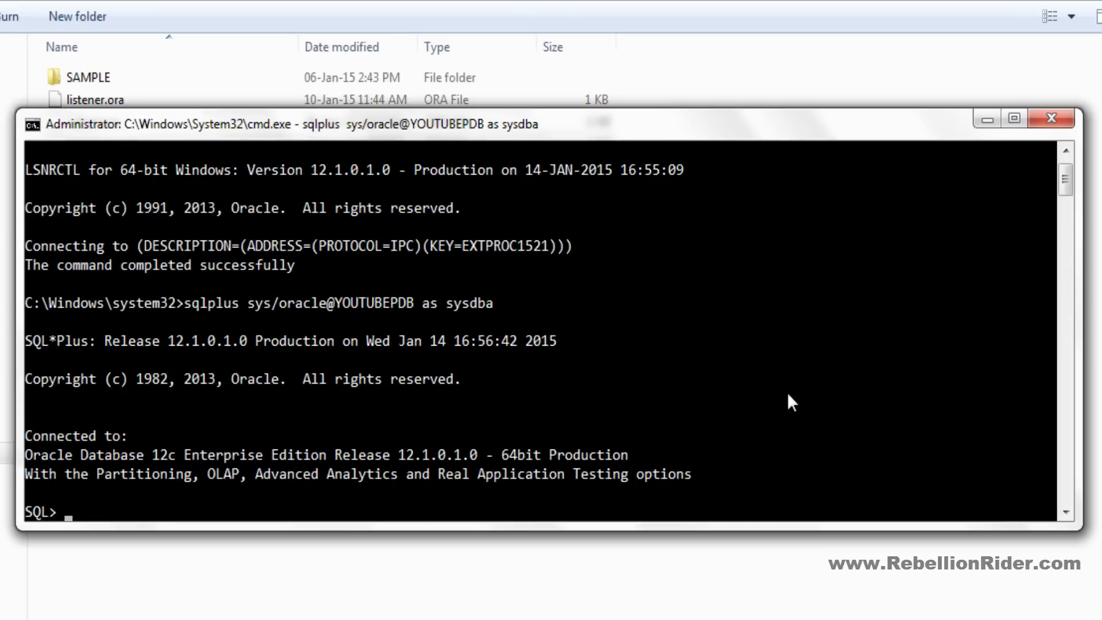
text(cl scr)
key(Return)
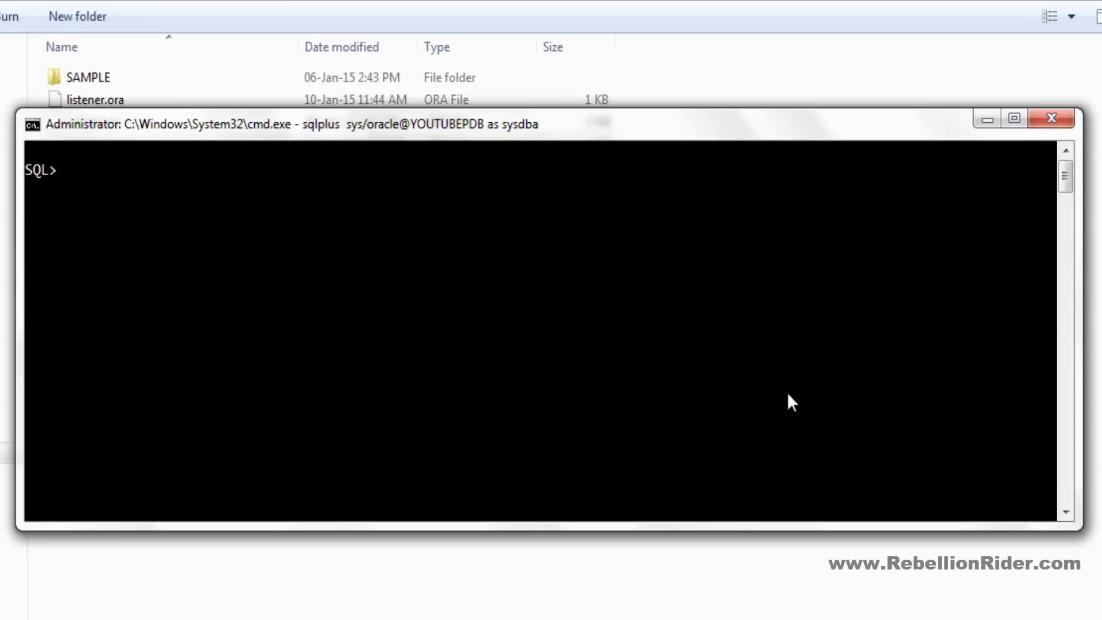
text(ALTER USER hr)
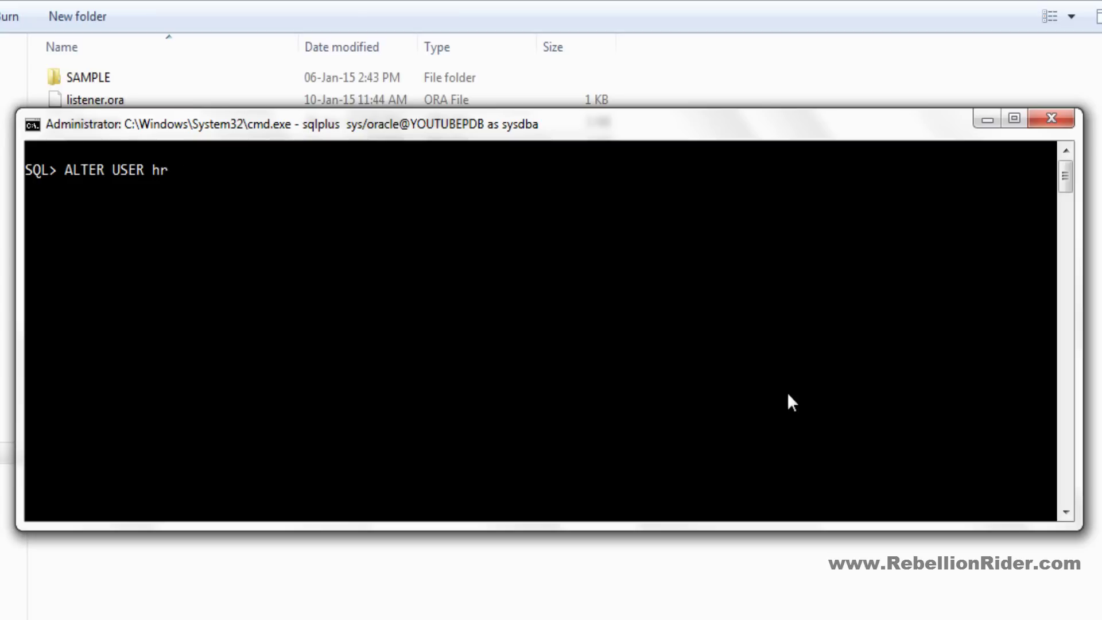
text( IDENTIFIED BY hr ACCOUNT UNLOCK;)
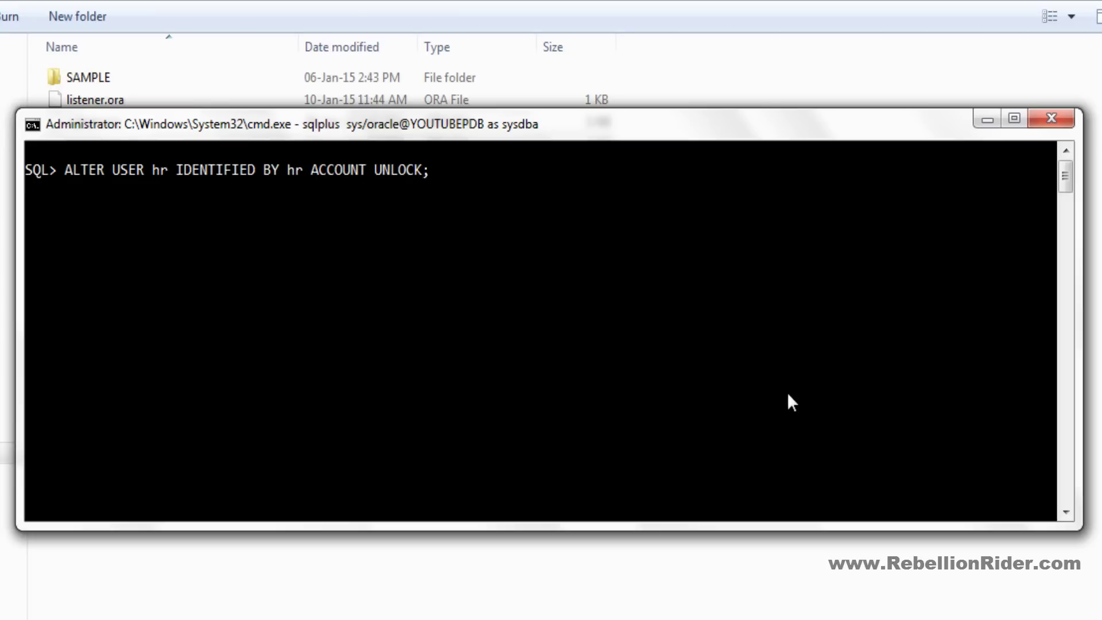
key(Return)
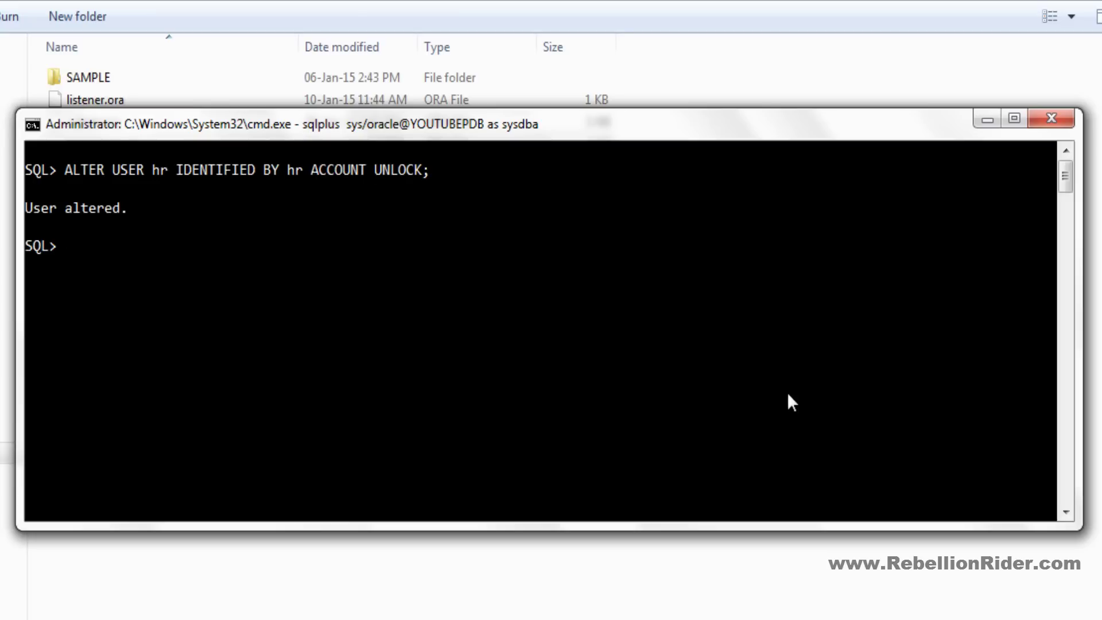
text(ALTER USER)
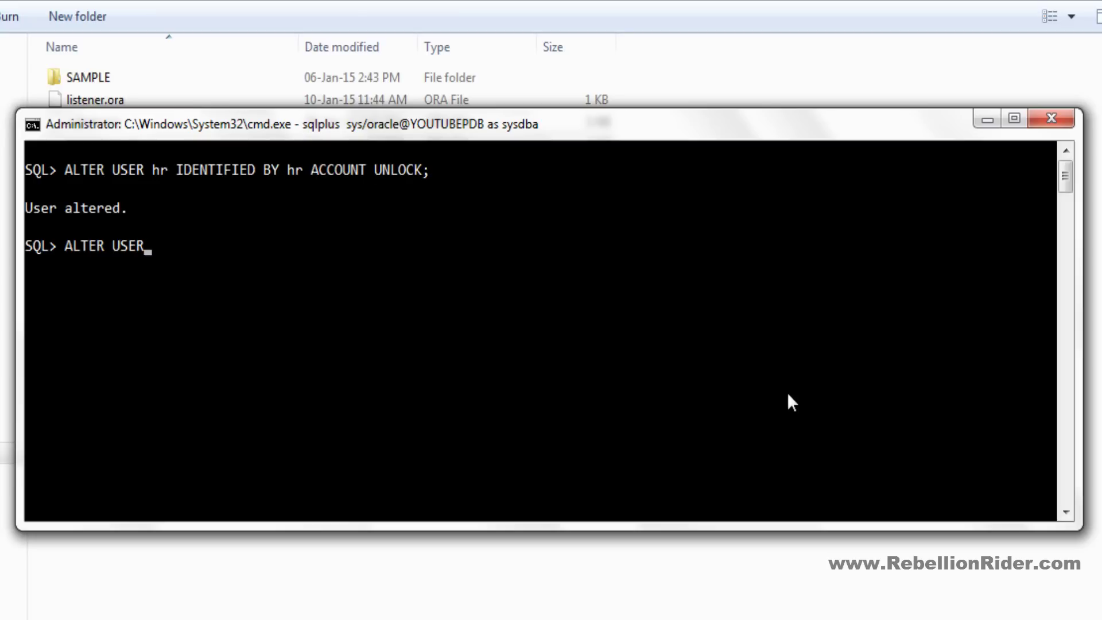
text( sh IDENTIFIED BY sh ACCOUNT UNLO)
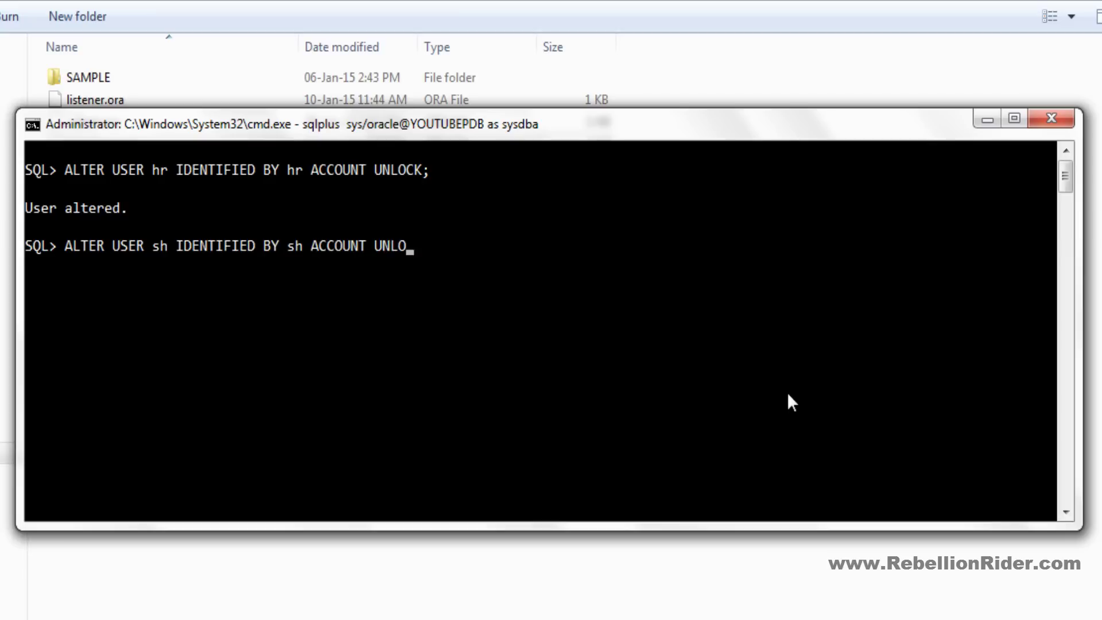
text(CK;)
key(Return)
text(ALTER USER)
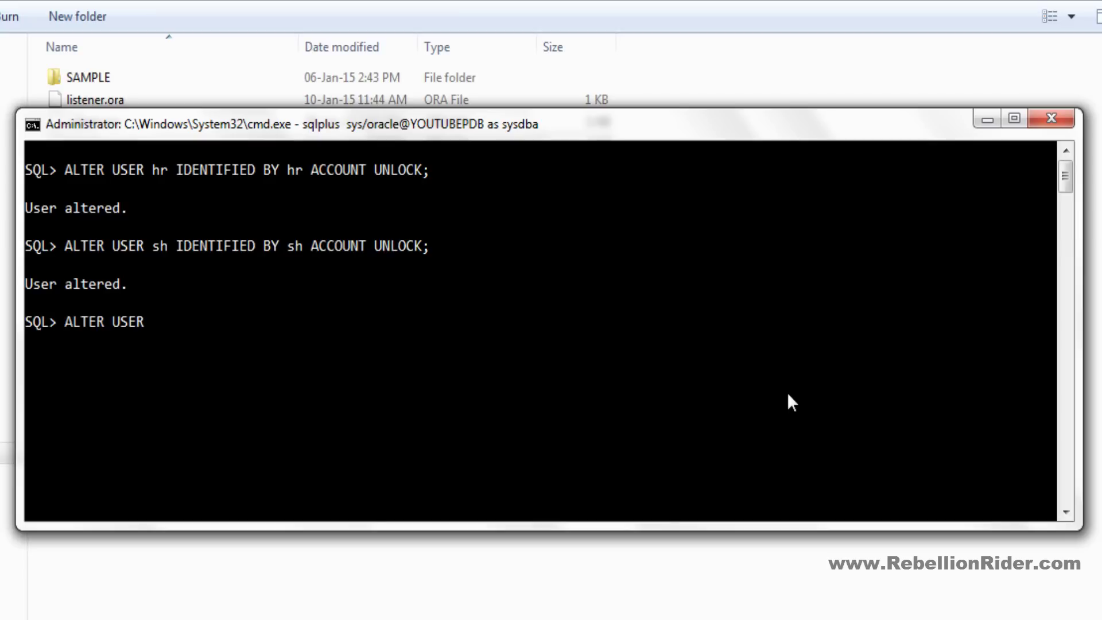
text( oe IDENTIFIED BY o)
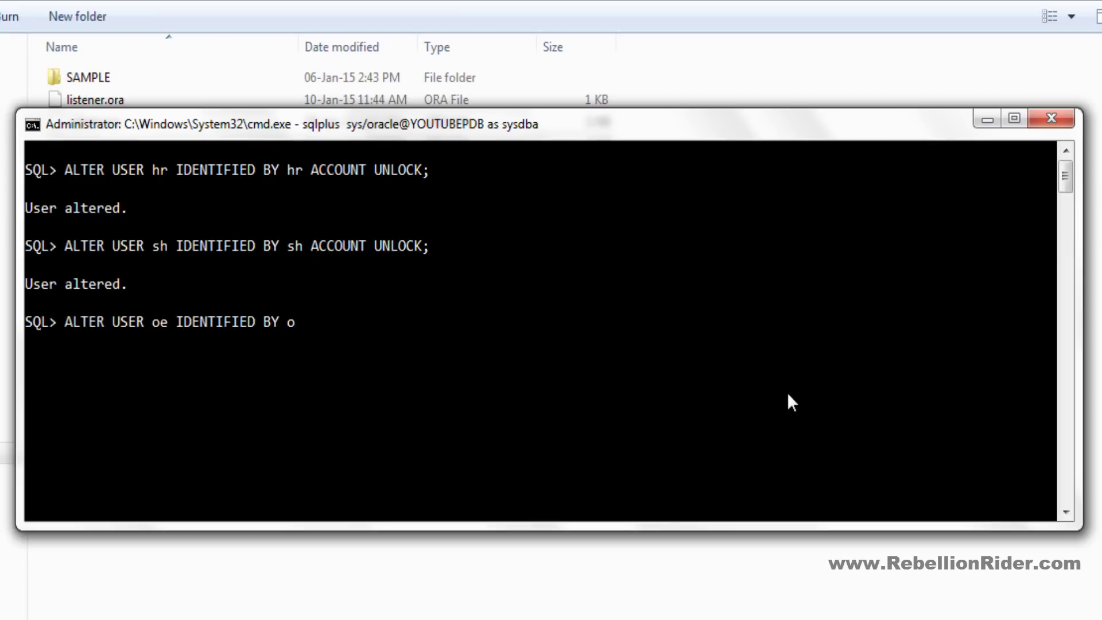
text(e ACCOUNT UNLOCK;)
key(Return)
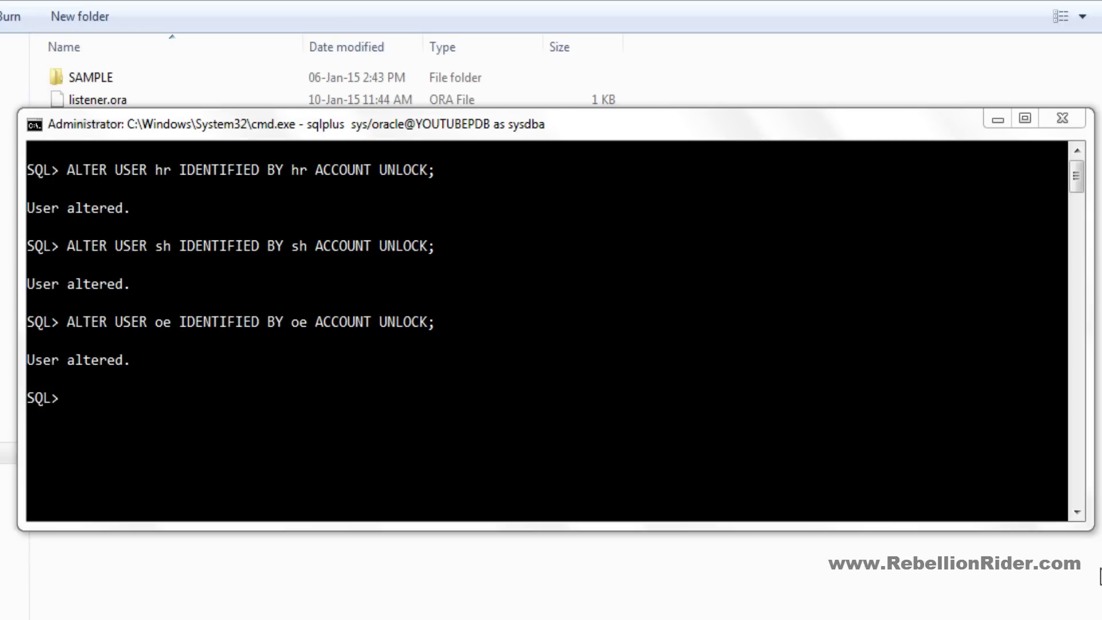
click(158, 437)
text(conn hr/hr@YOUTUBEPDB)
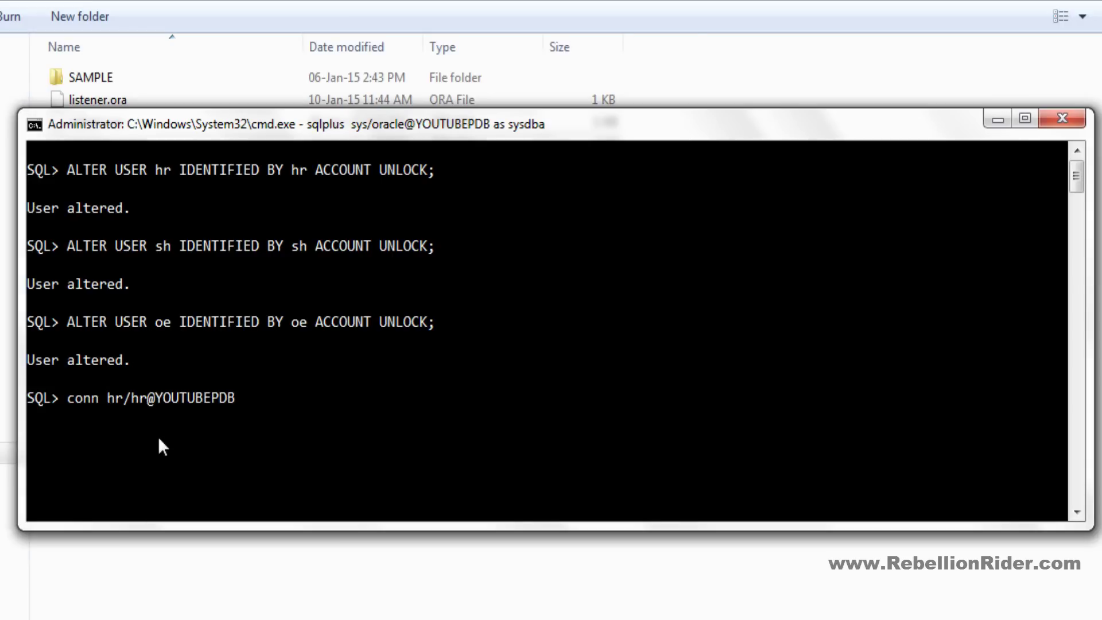
key(Return)
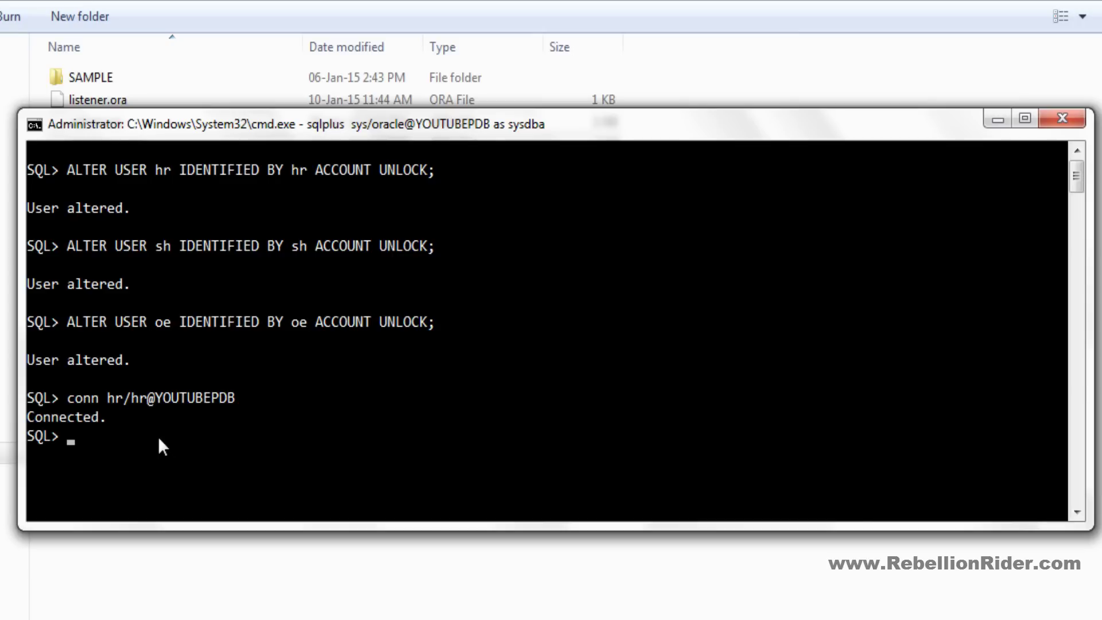
text(SHOW user;)
key(Return)
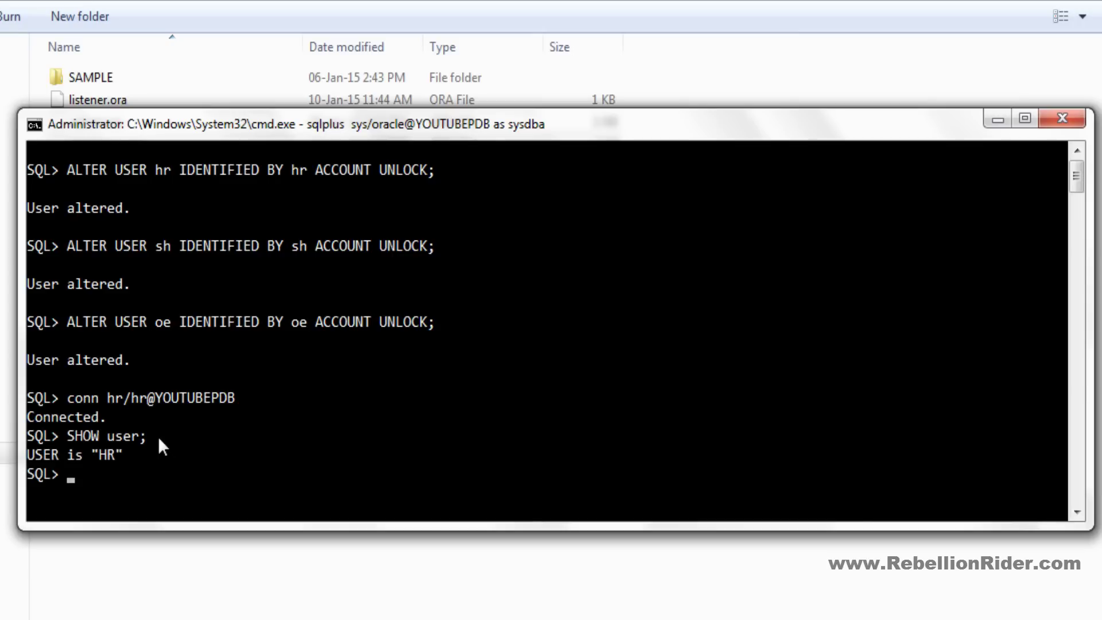
text(conn)
text( sh/sh@YOUTUBEPDB)
key(Return)
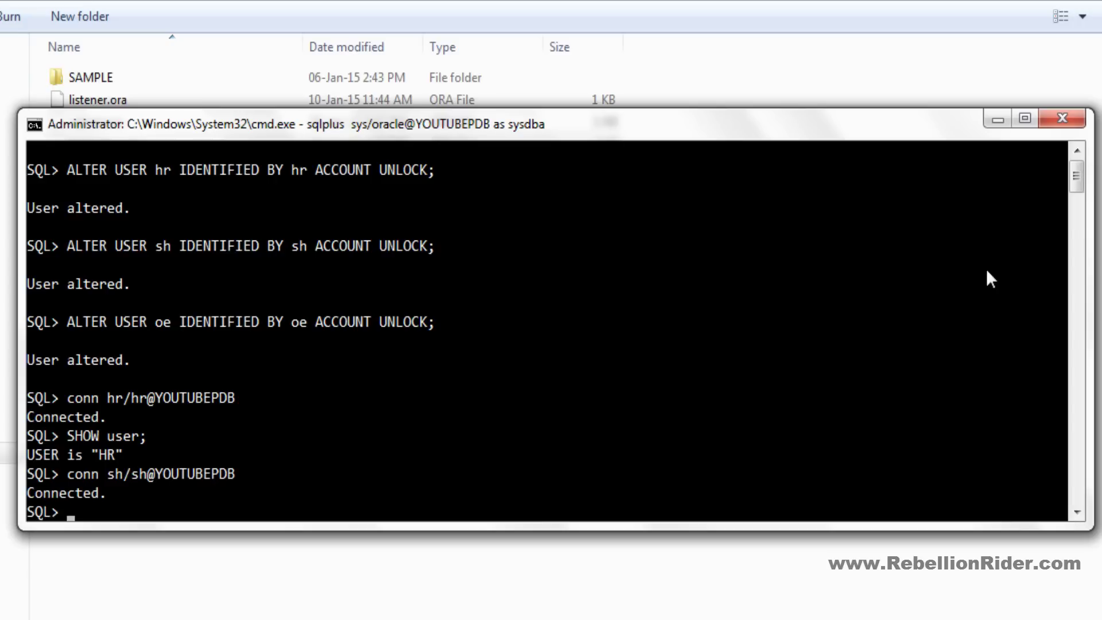
text(SHOW user;)
key(Return)
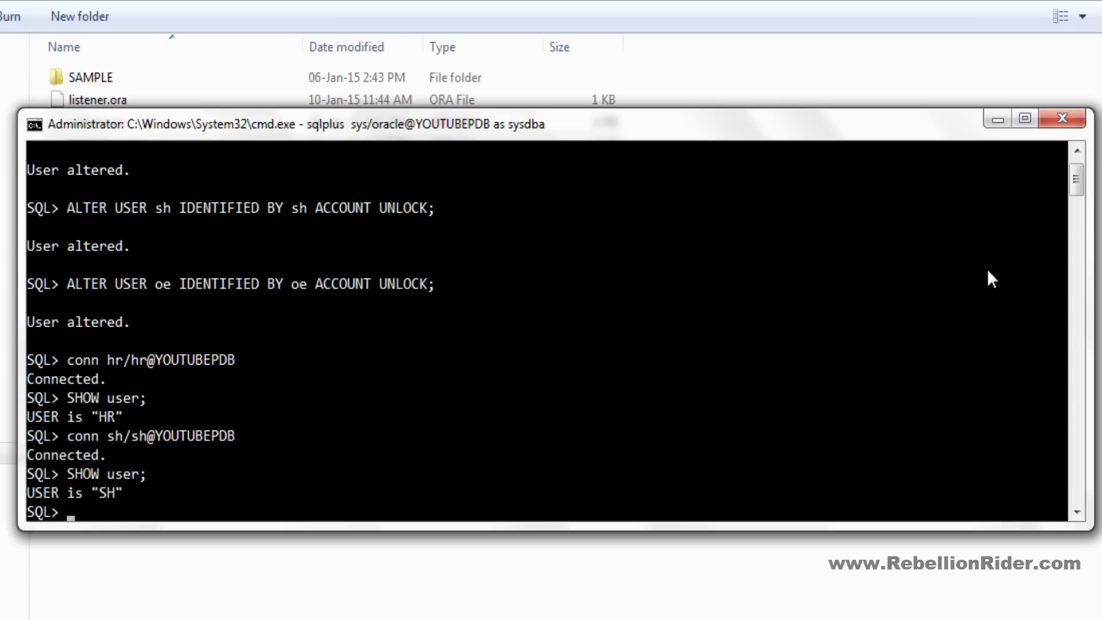
text(conn oe/oe@)
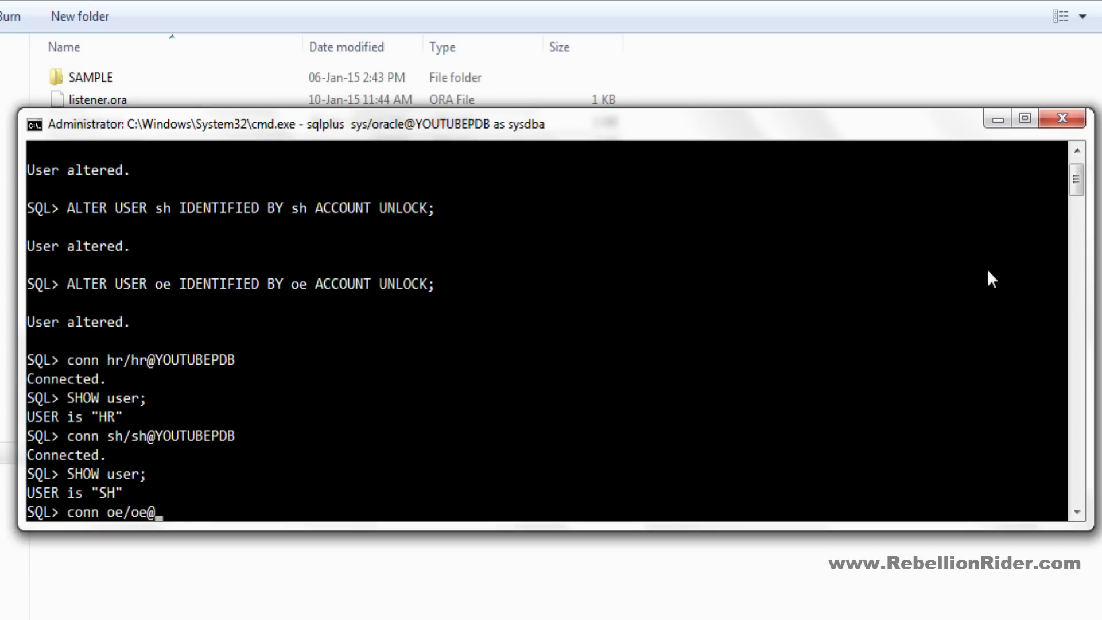
text(YOUTUBEPDB)
key(Return)
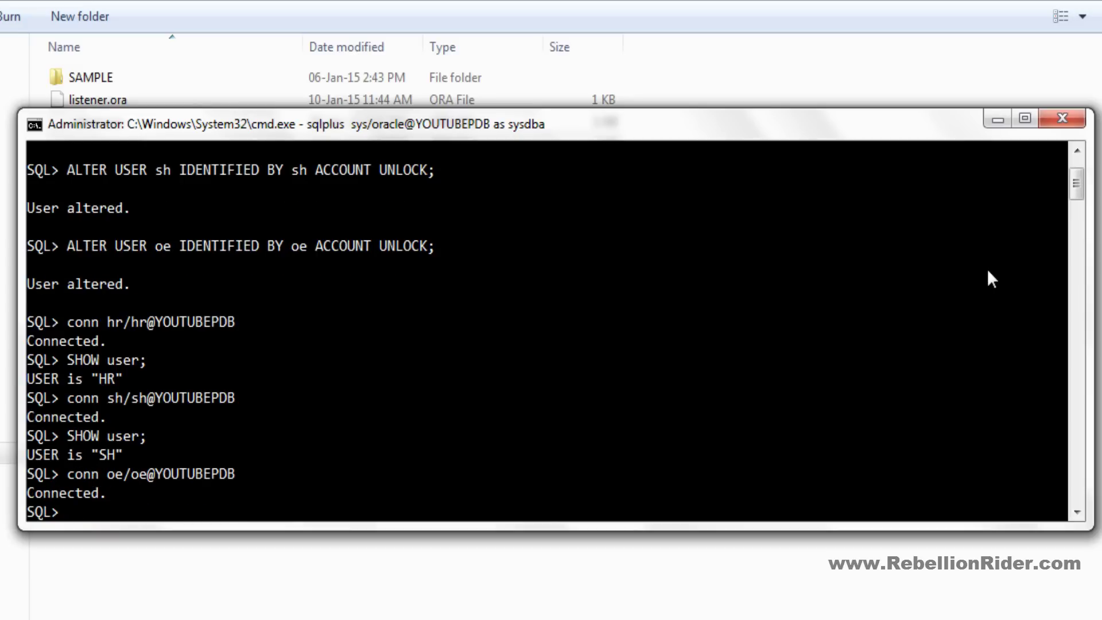
text(SHOW us)
text(er;)
key(Return)
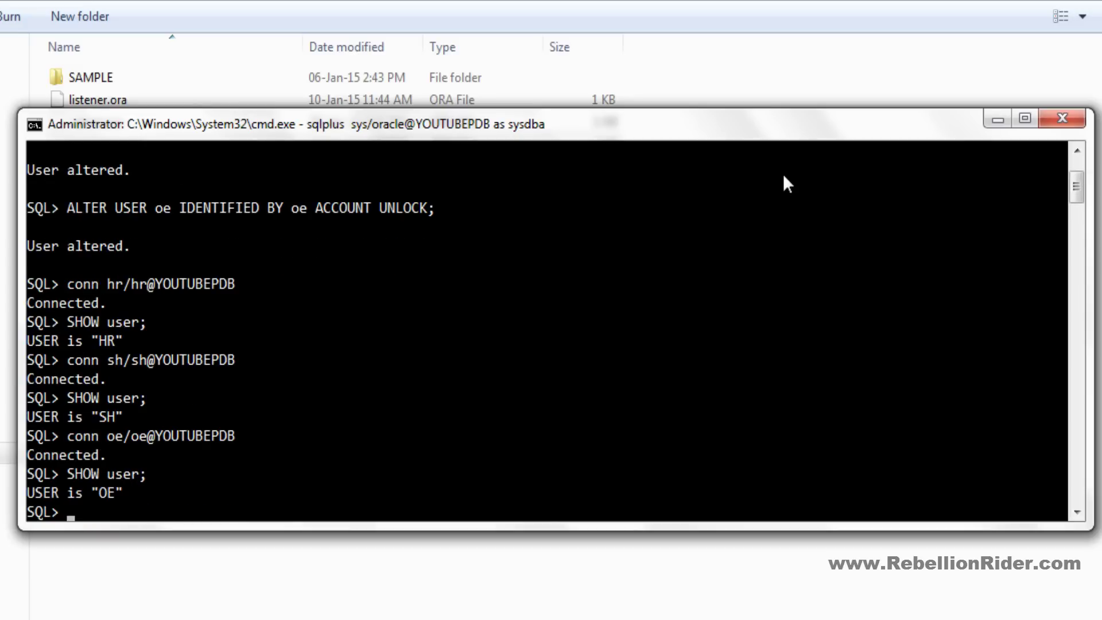